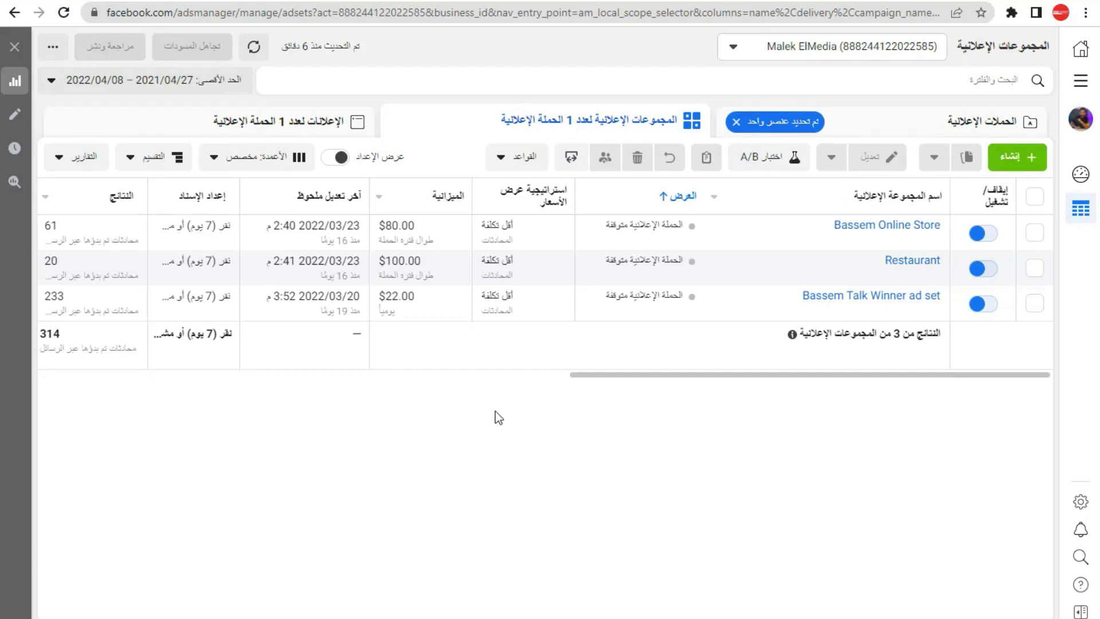
Step: Review the ad sets and ads of the selected campaign, returning to the campaign list
left_click(868, 122)
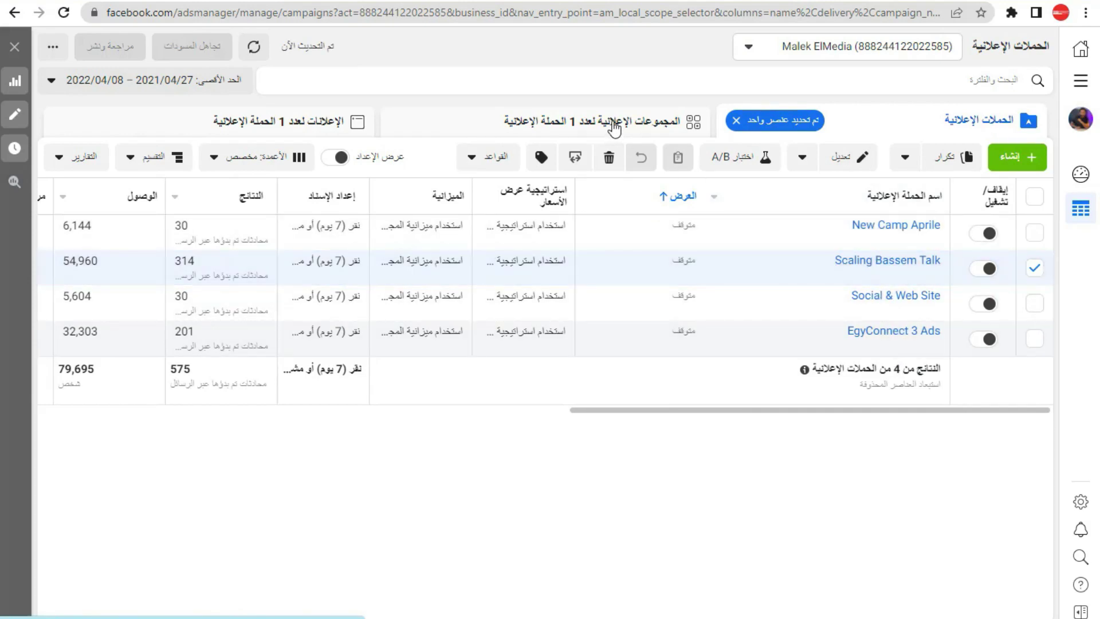
left_click(612, 131)
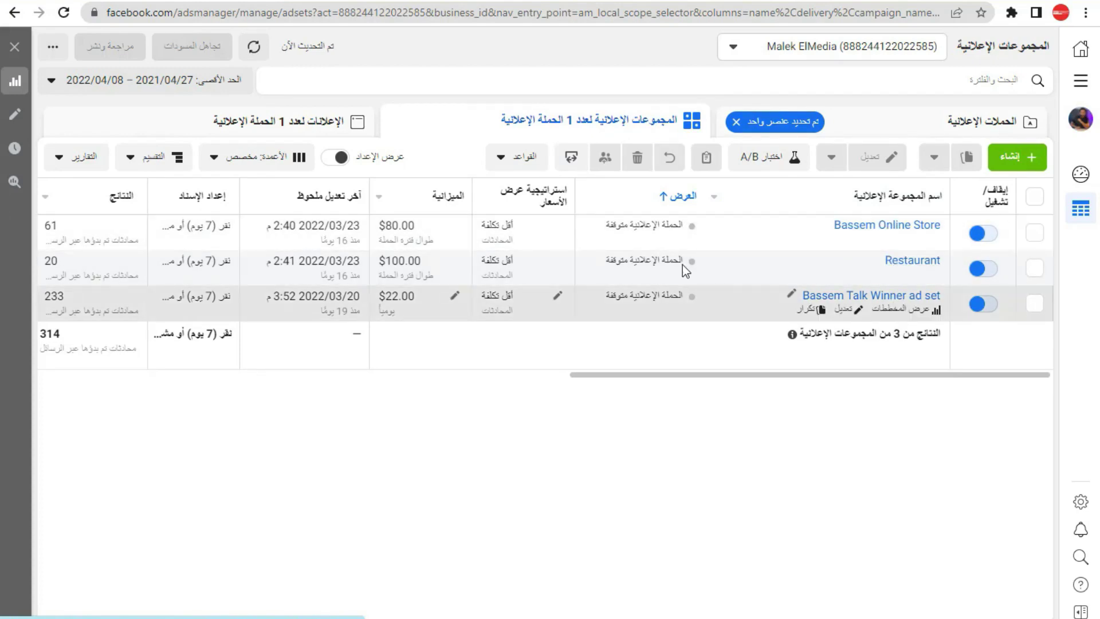
left_click(307, 125)
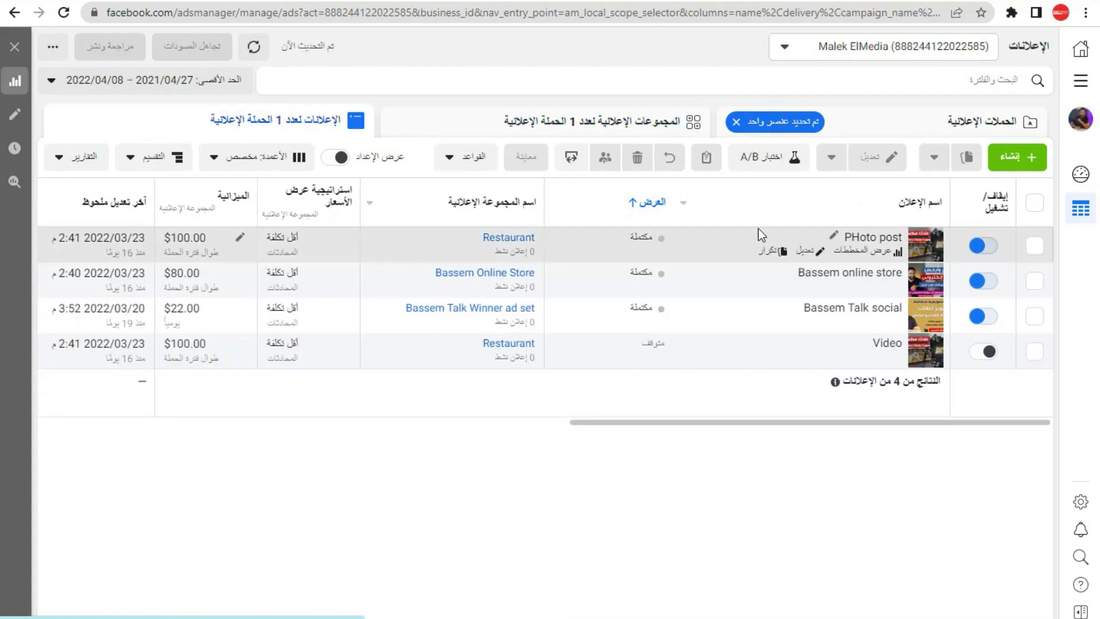
left_click(890, 135)
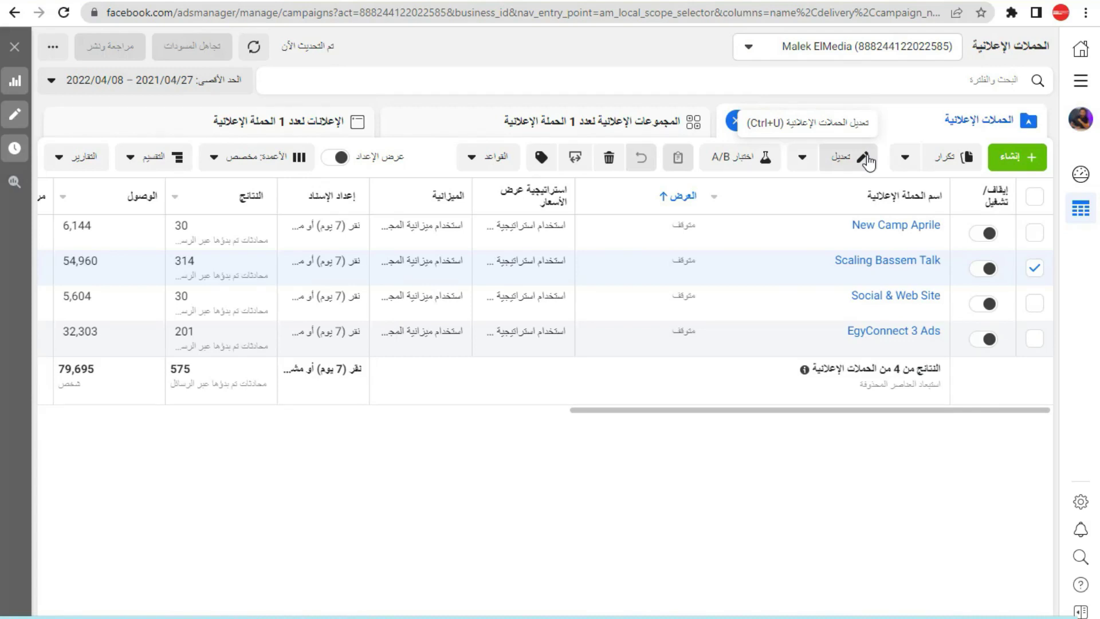
mouse_move(835, 231)
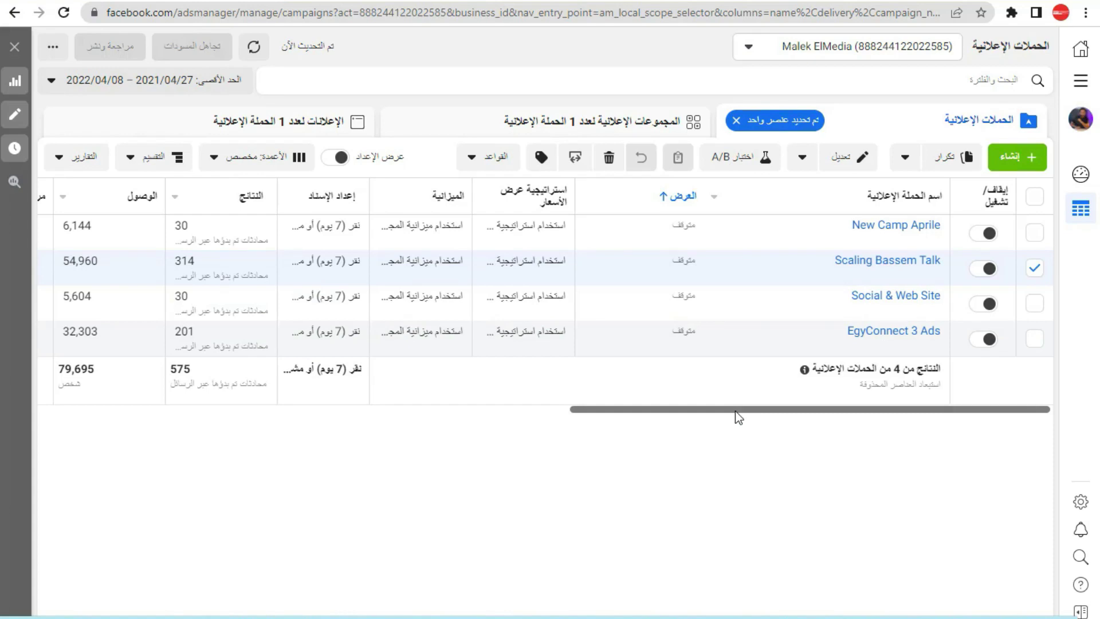
left_click(631, 122)
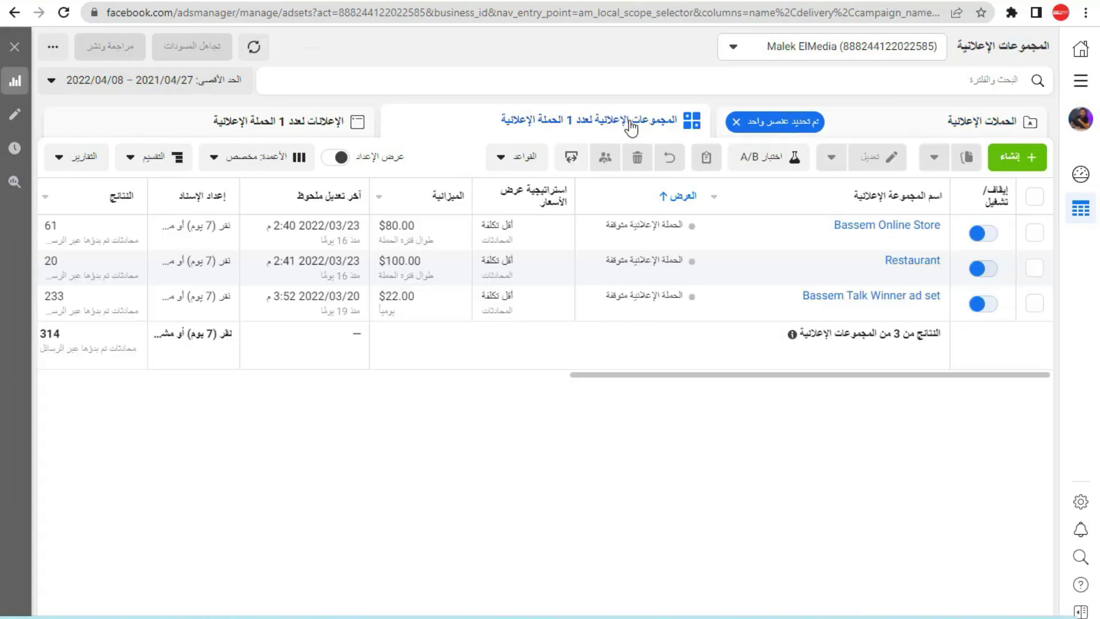
left_click(865, 126)
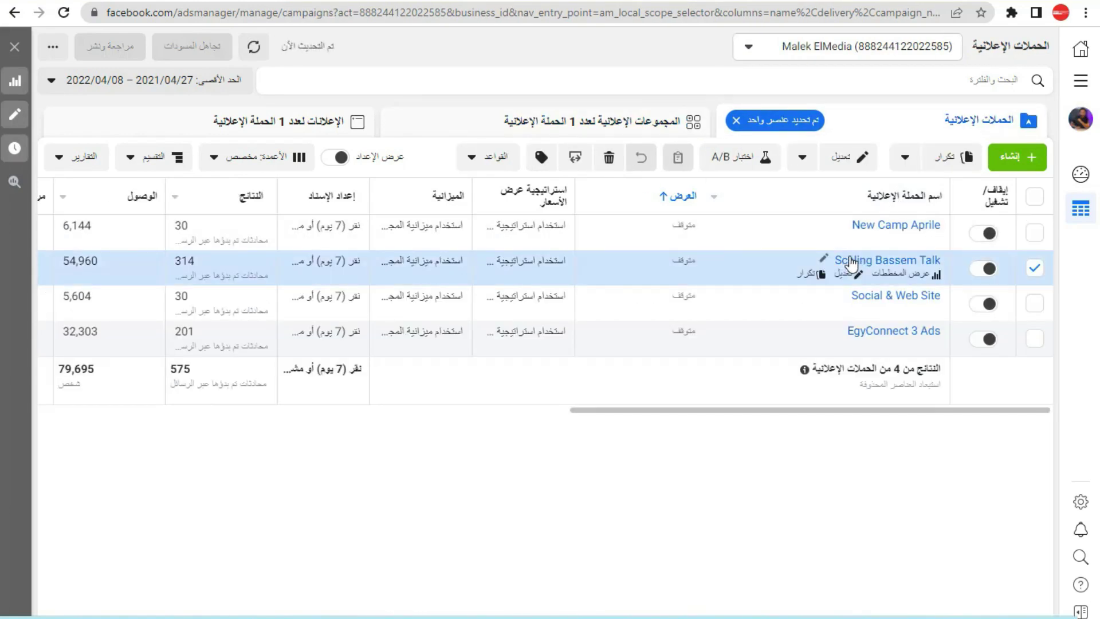
Step: Examine the cost per result of the selected campaign's ad sets and the ads inside the Restaurant ad set
left_click(850, 263)
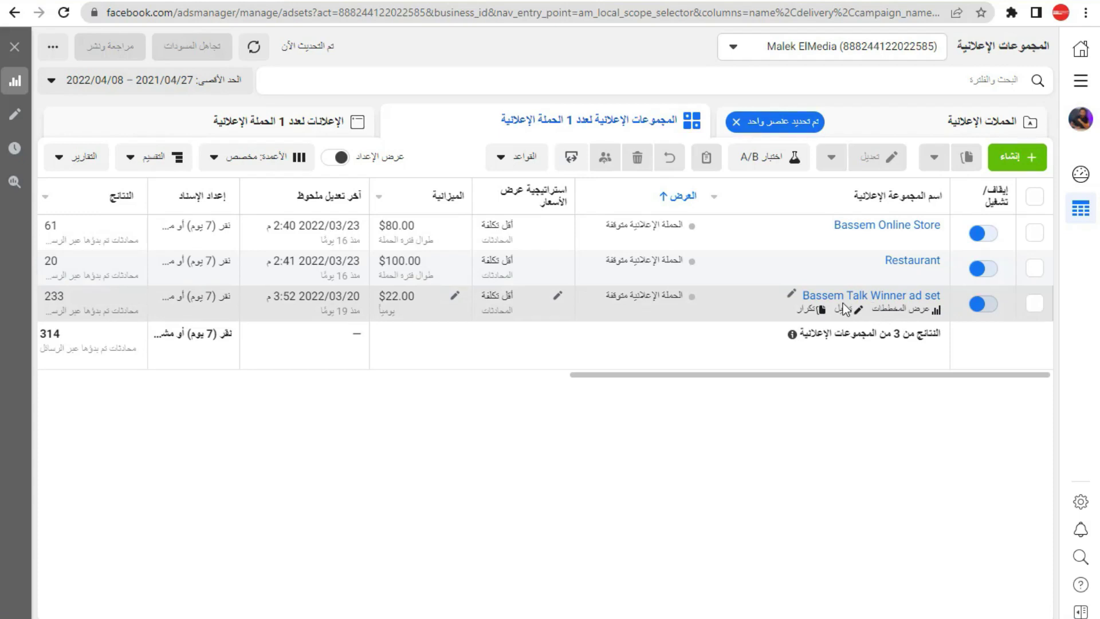
left_click_drag(672, 376, 497, 389)
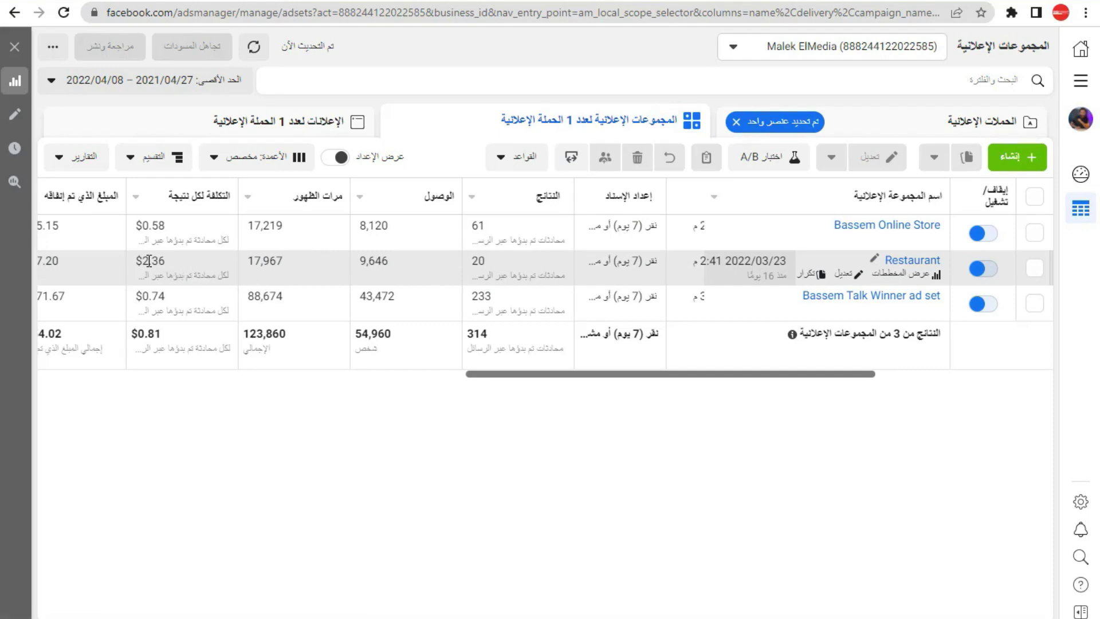
left_click_drag(149, 264, 142, 264)
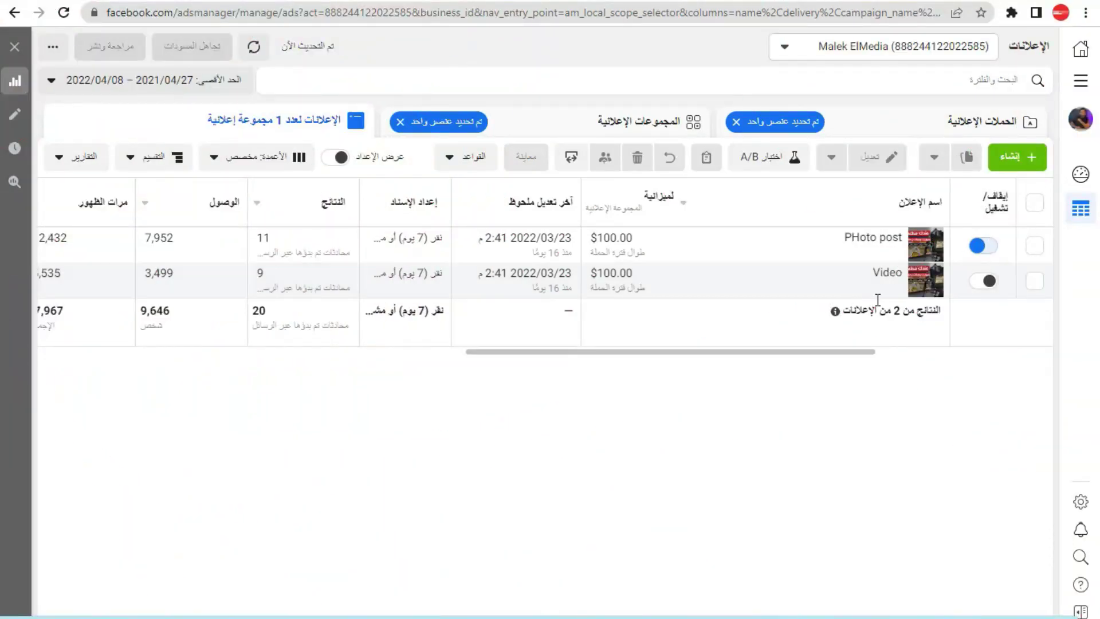
left_click(585, 125)
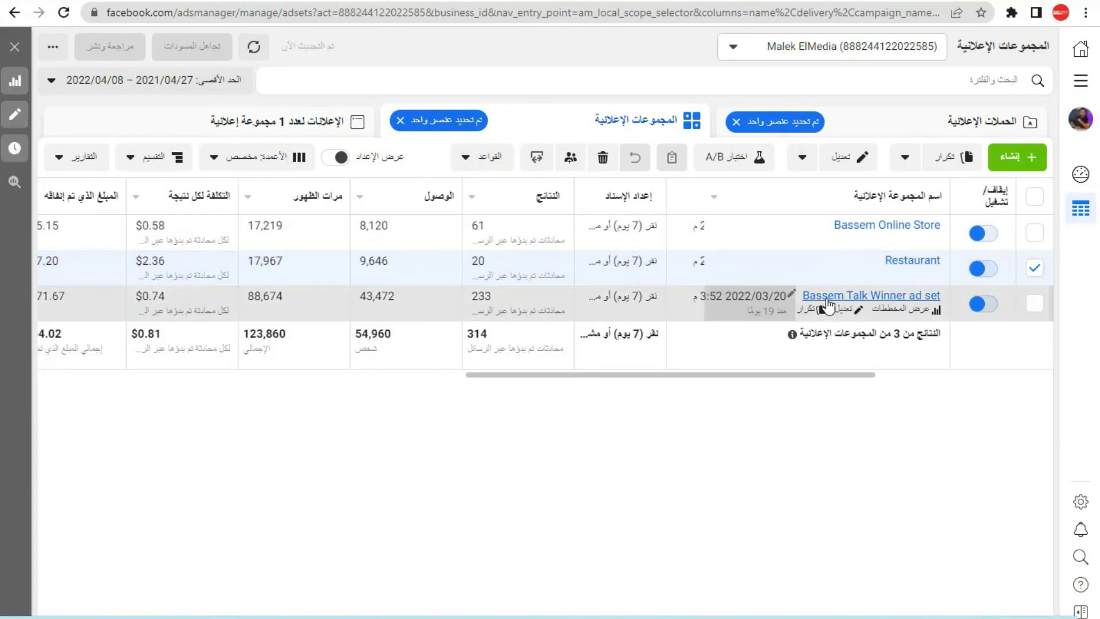
left_click(297, 120)
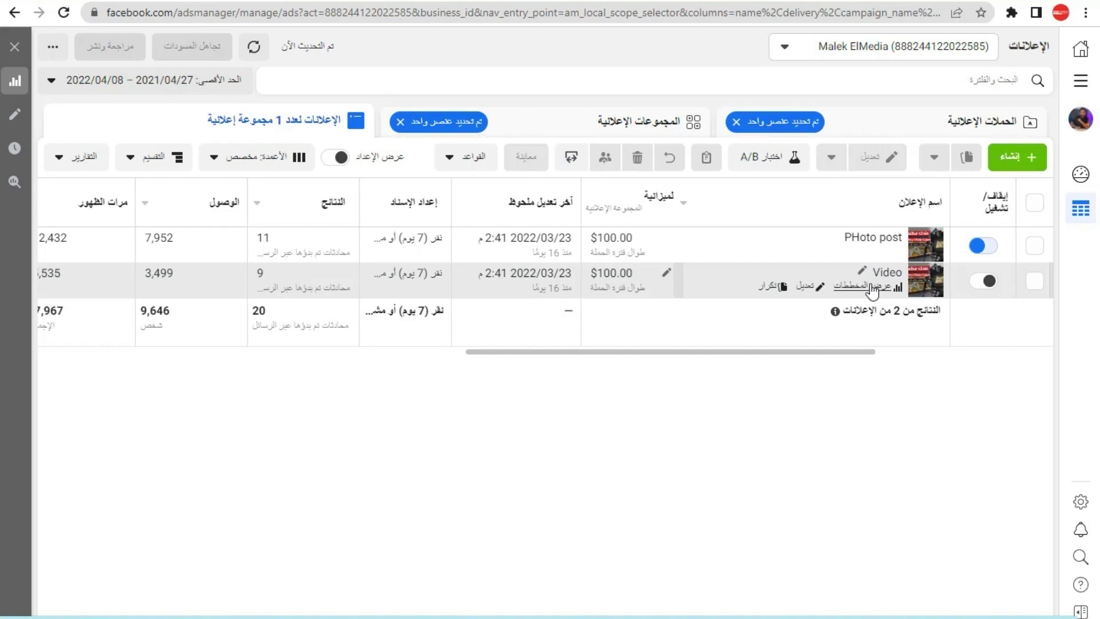
Step: Return to the campaign list and start creating a new custom rule for the selected campaign
left_click(890, 126)
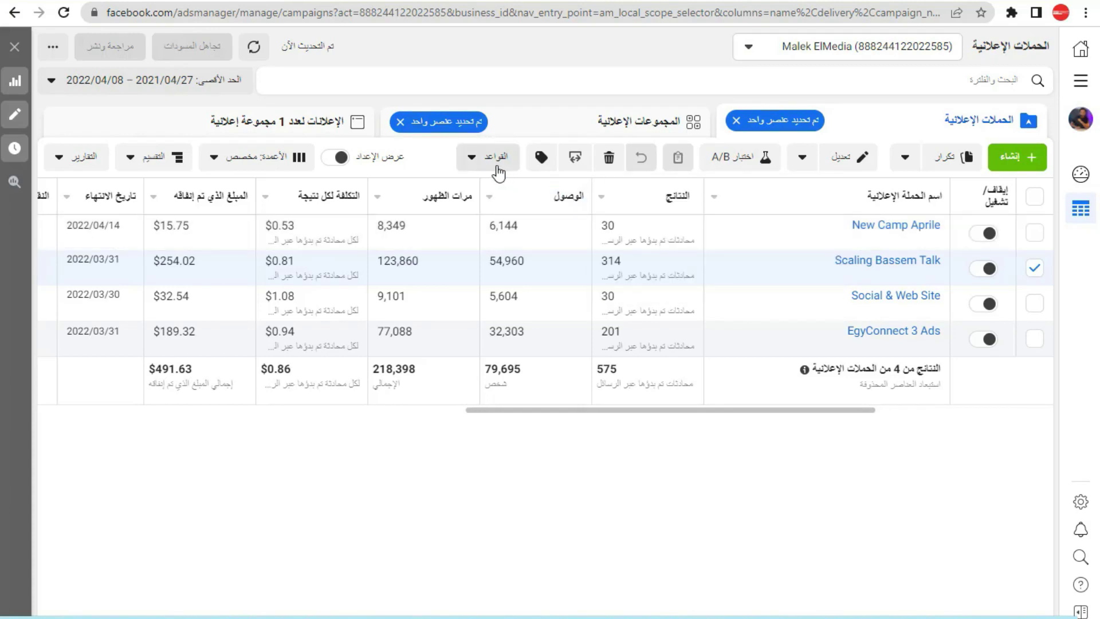
left_click(499, 171)
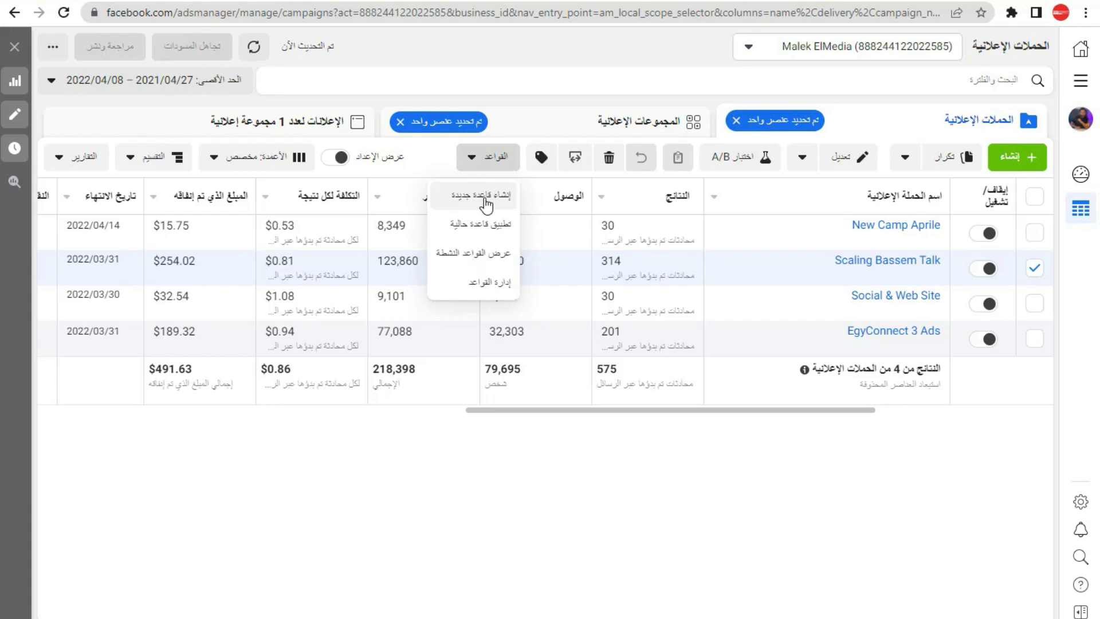
left_click(486, 202)
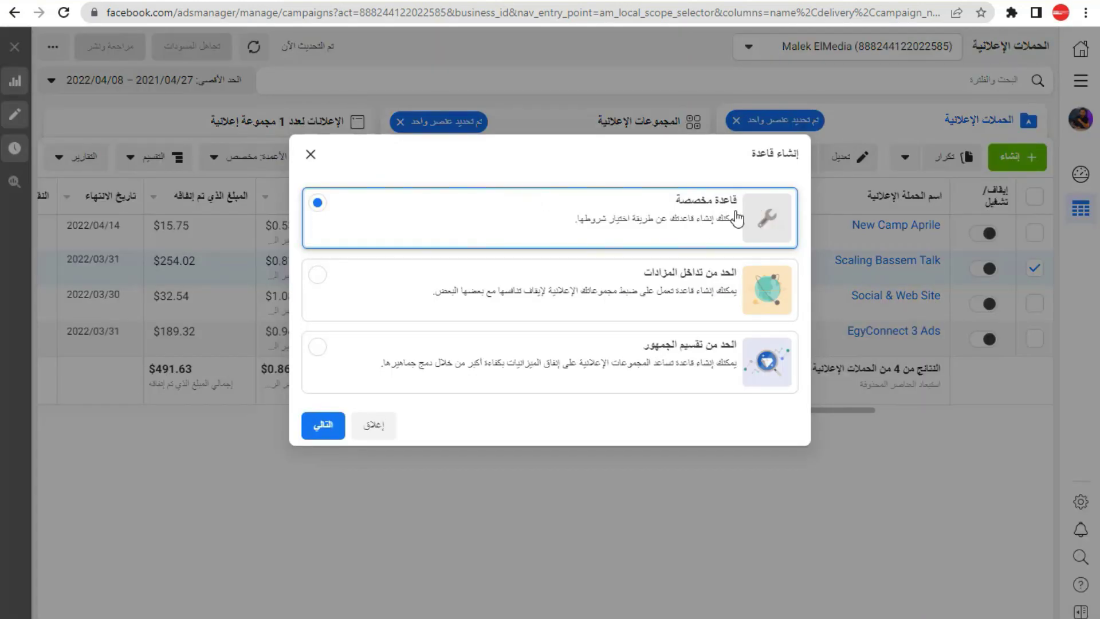
left_click(318, 424)
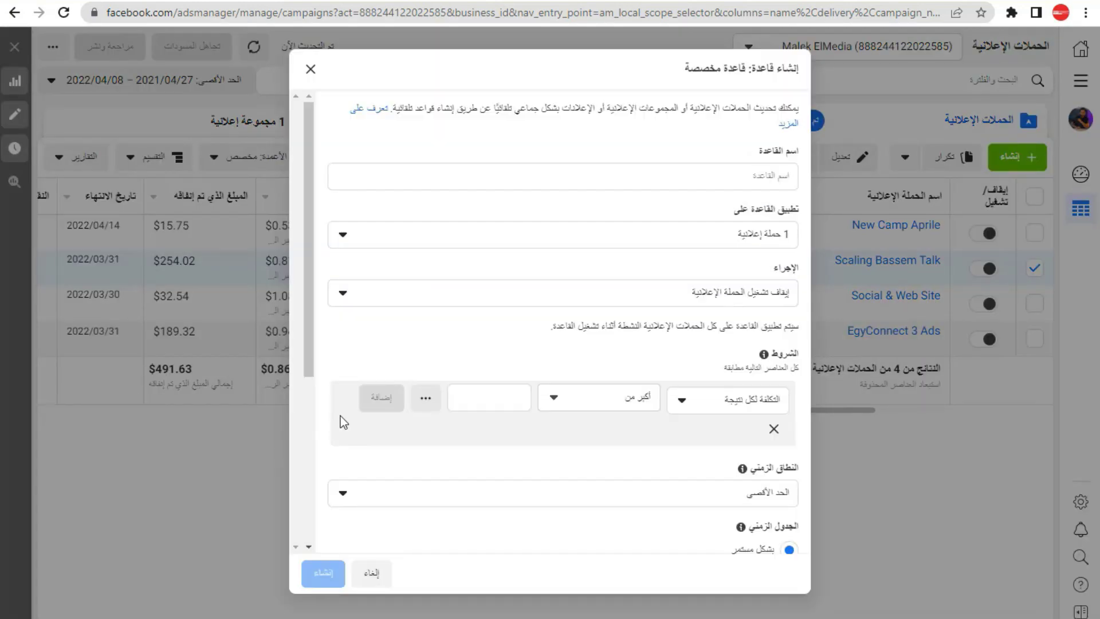
Step: Set the rule to apply to all active campaigns
left_click(731, 177)
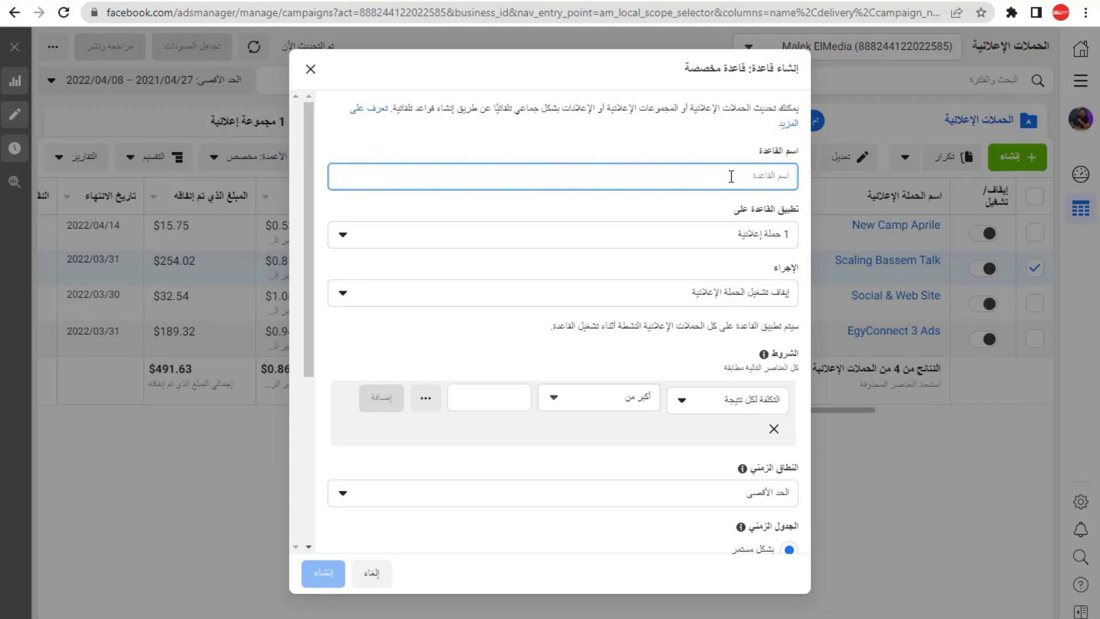
left_click(733, 241)
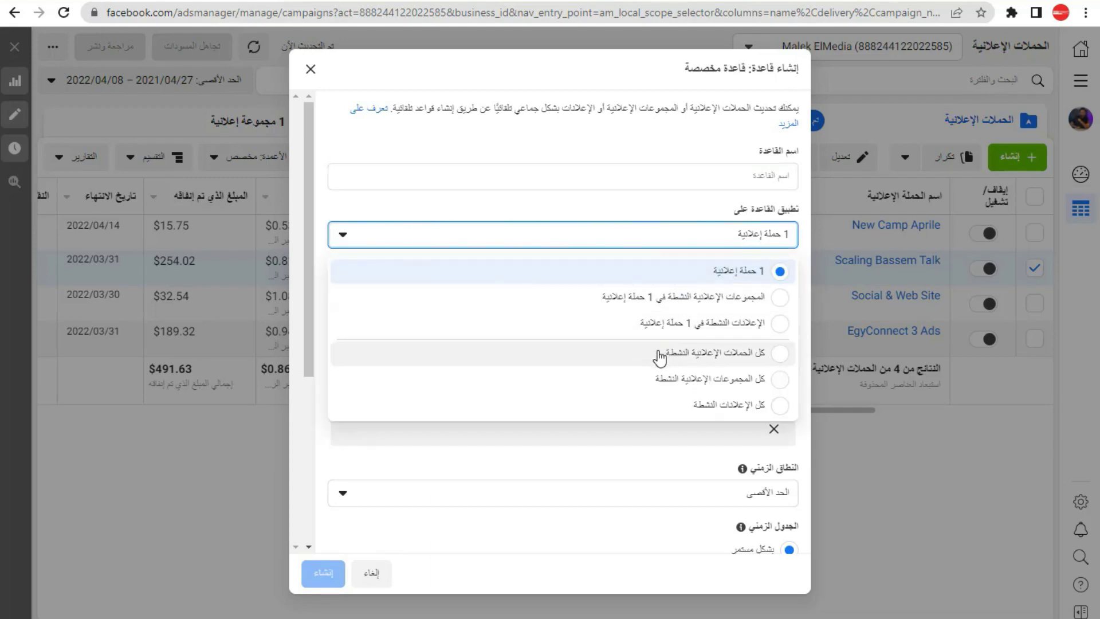
left_click(706, 356)
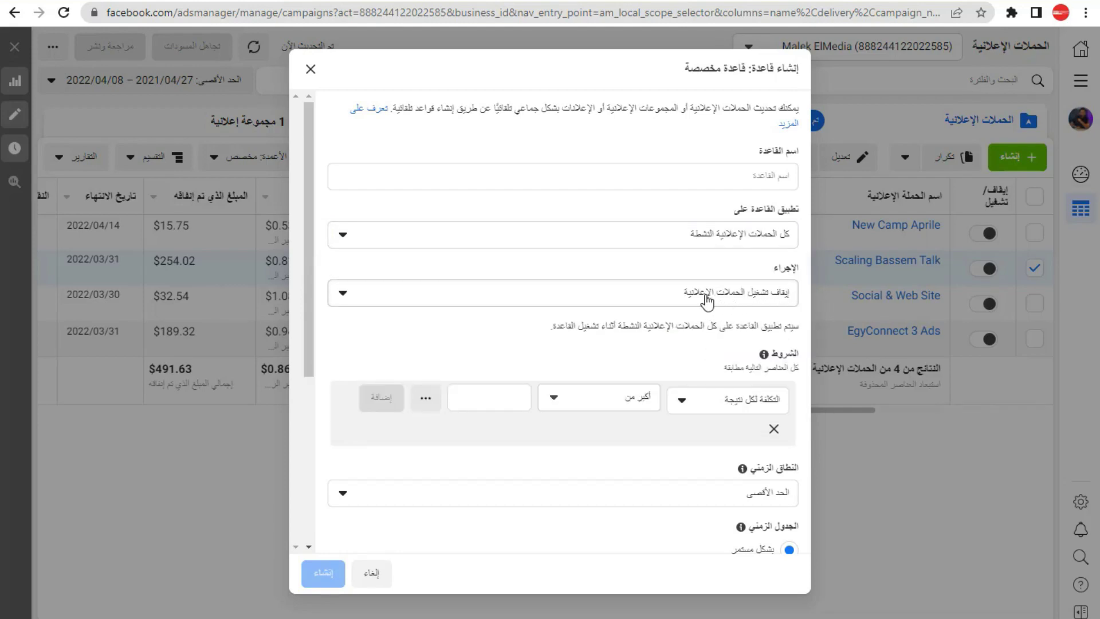
Step: Add a condition for cost per result greater than $2.00 and remove the lifetime impressions greater than 8000 condition
mouse_move(784, 357)
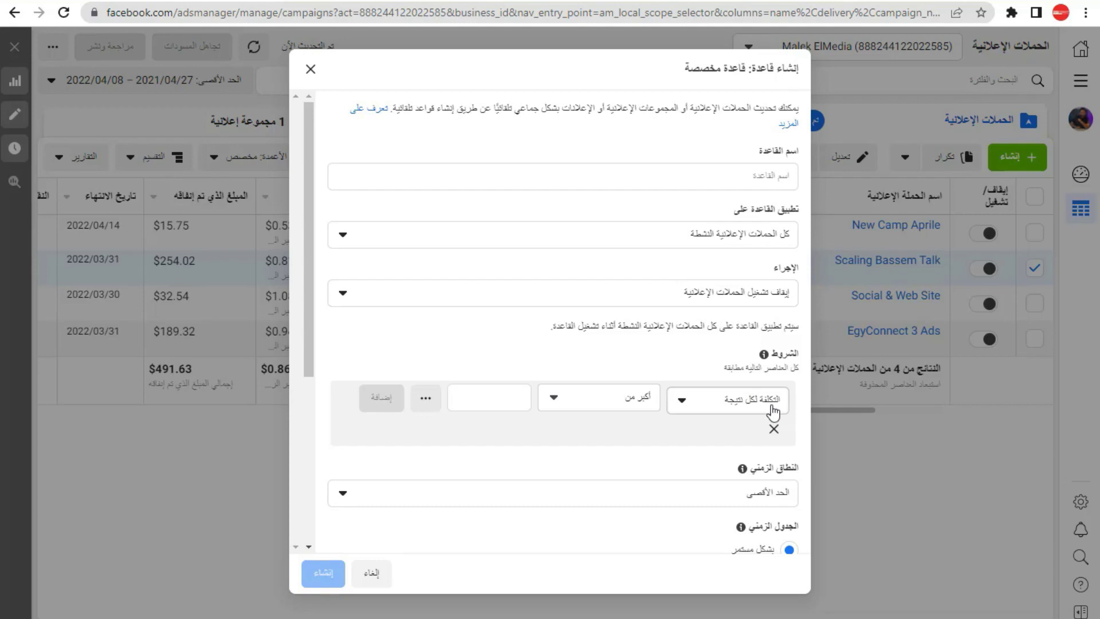
left_click(483, 394)
type("2")
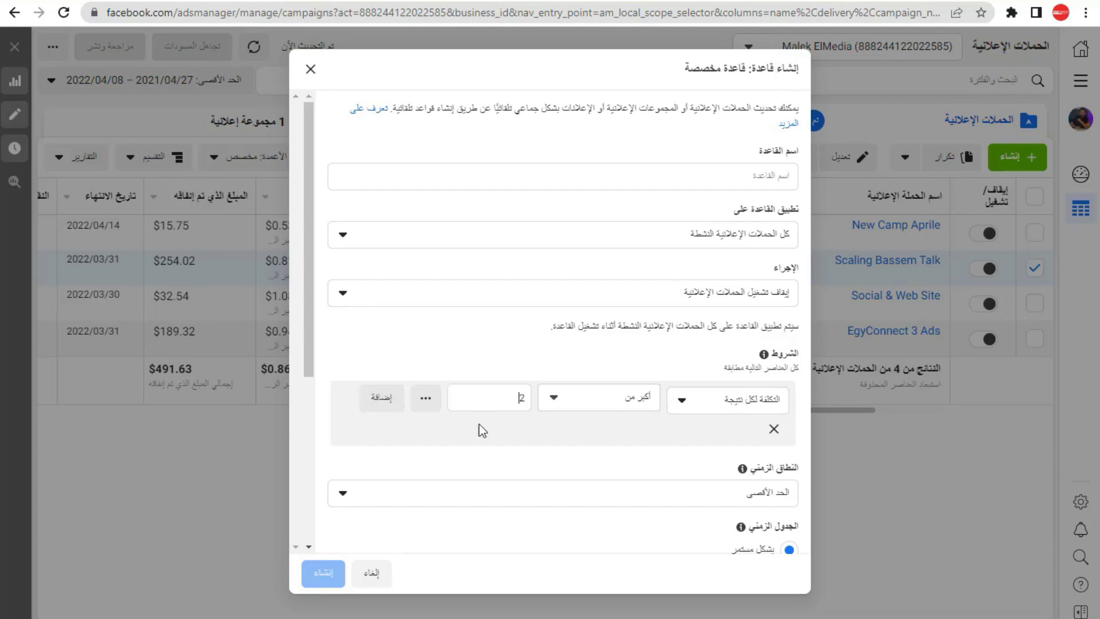
key("Return")
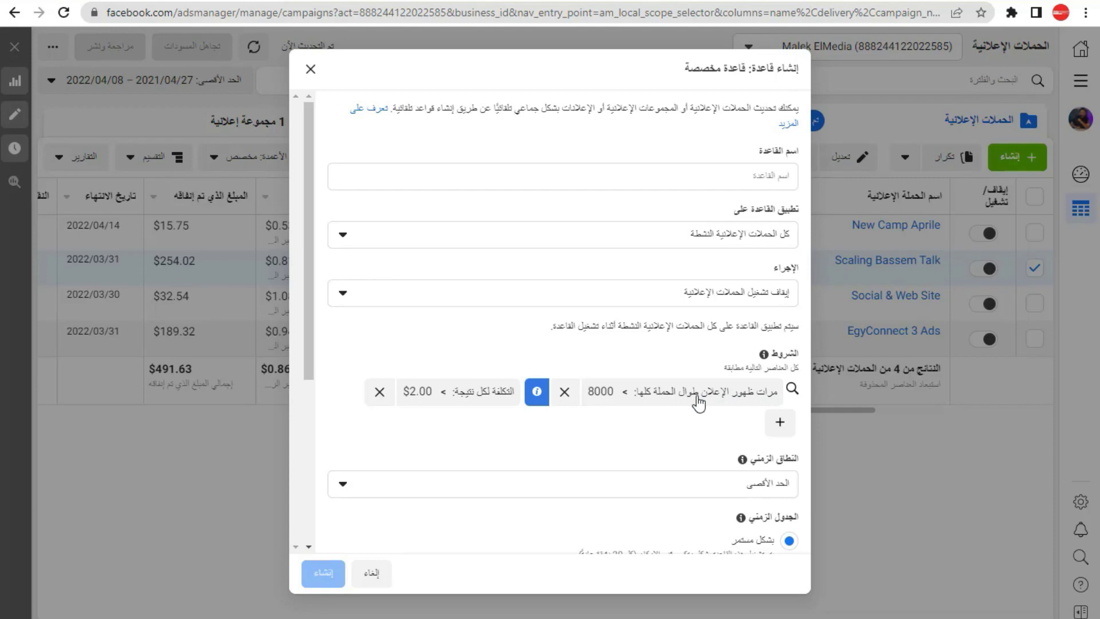
left_click(565, 392)
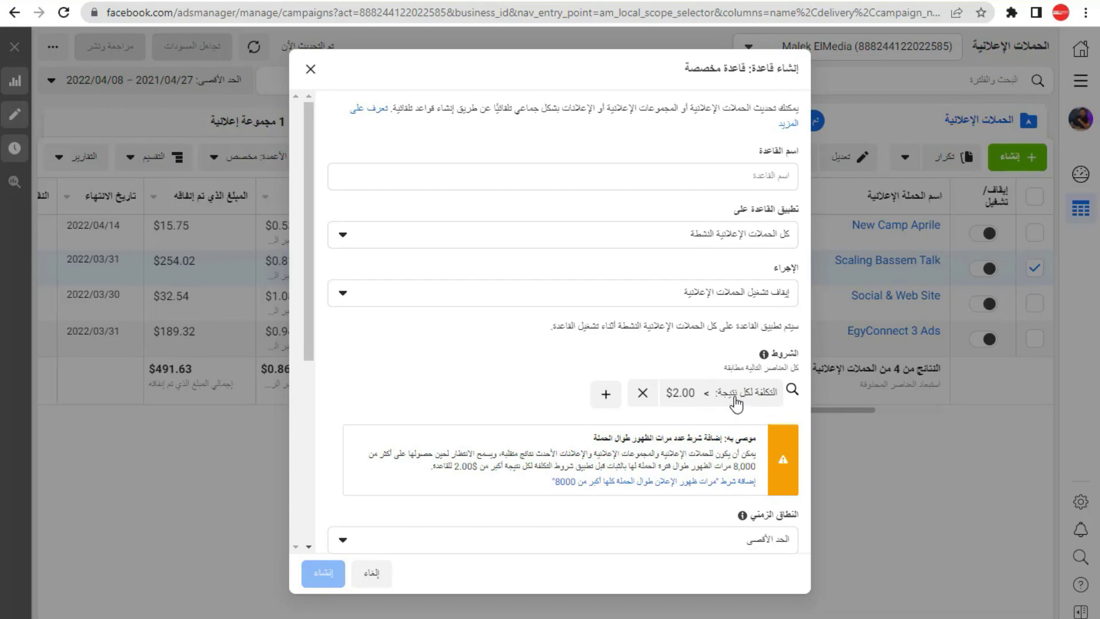
Step: Add a second condition to the rule for results less than 100
left_click(606, 395)
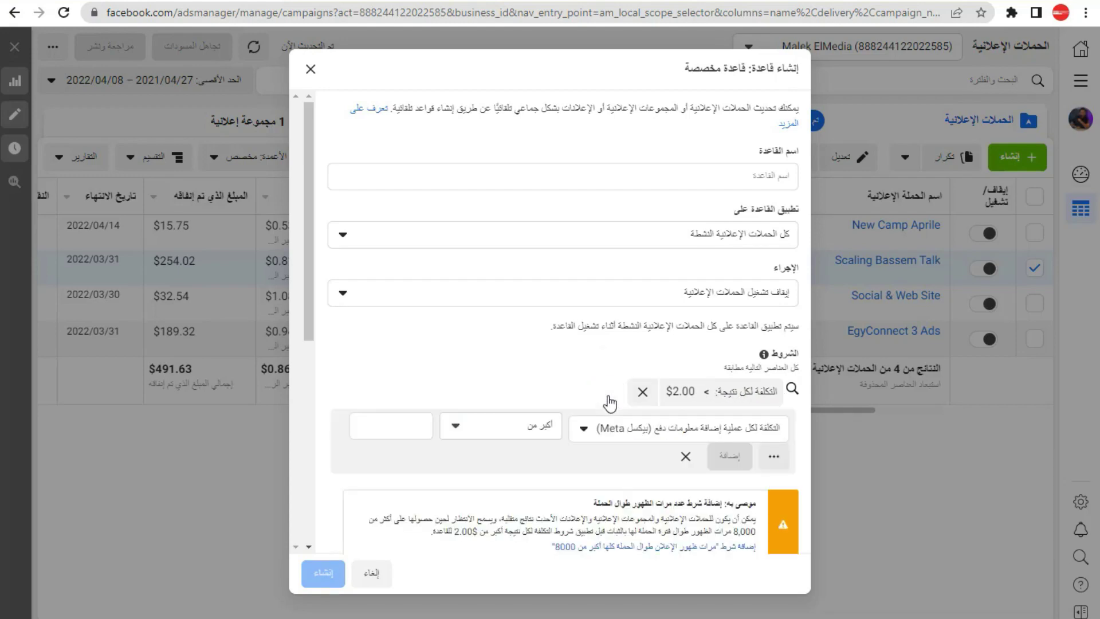
scroll(616, 396, "down", 3)
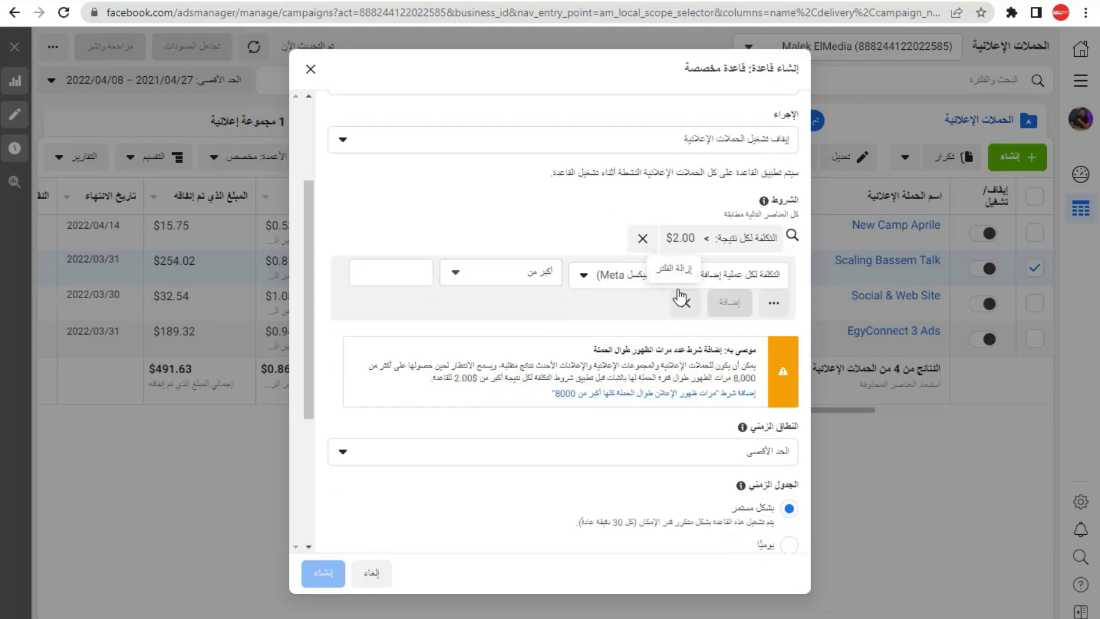
left_click(636, 279)
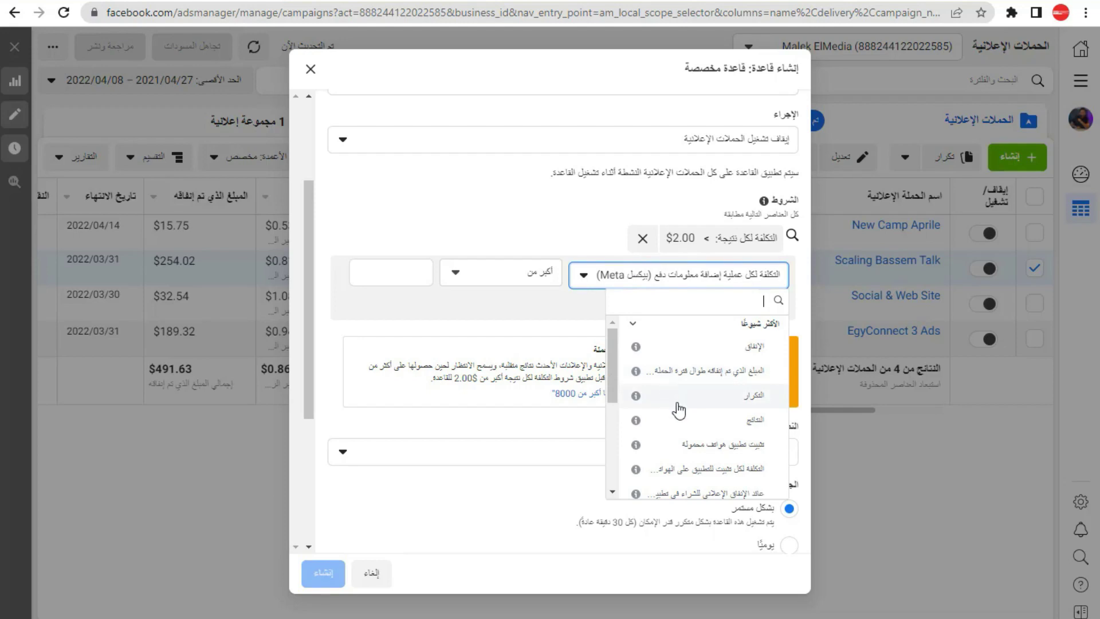
left_click(664, 420)
left_click(616, 274)
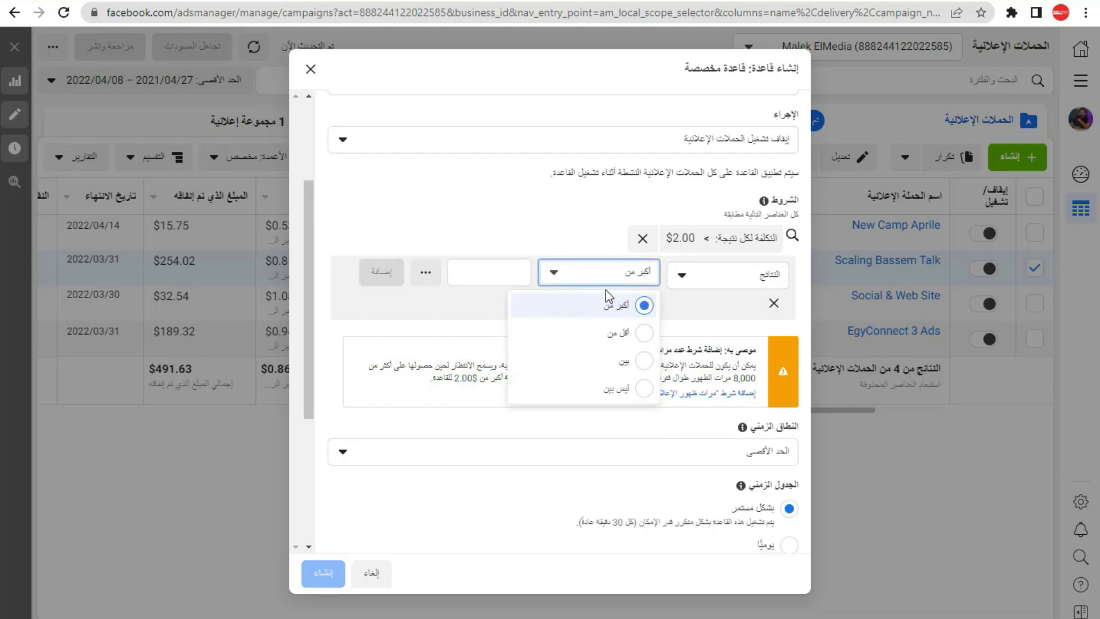
left_click(604, 338)
left_click(514, 271)
type("100")
key("Return")
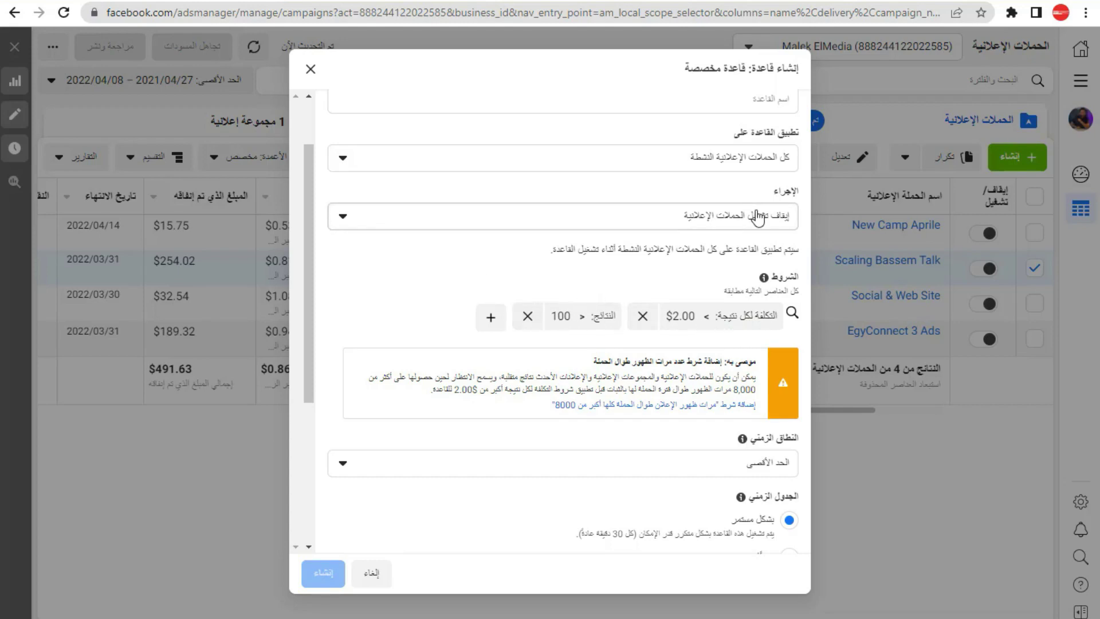
Step: Remove the cost per result and results conditions from the rule
left_click(643, 316)
left_click(651, 317)
Step: Change the rule's scope to all active ad sets
scroll(688, 257, "up", 2)
left_click(695, 235)
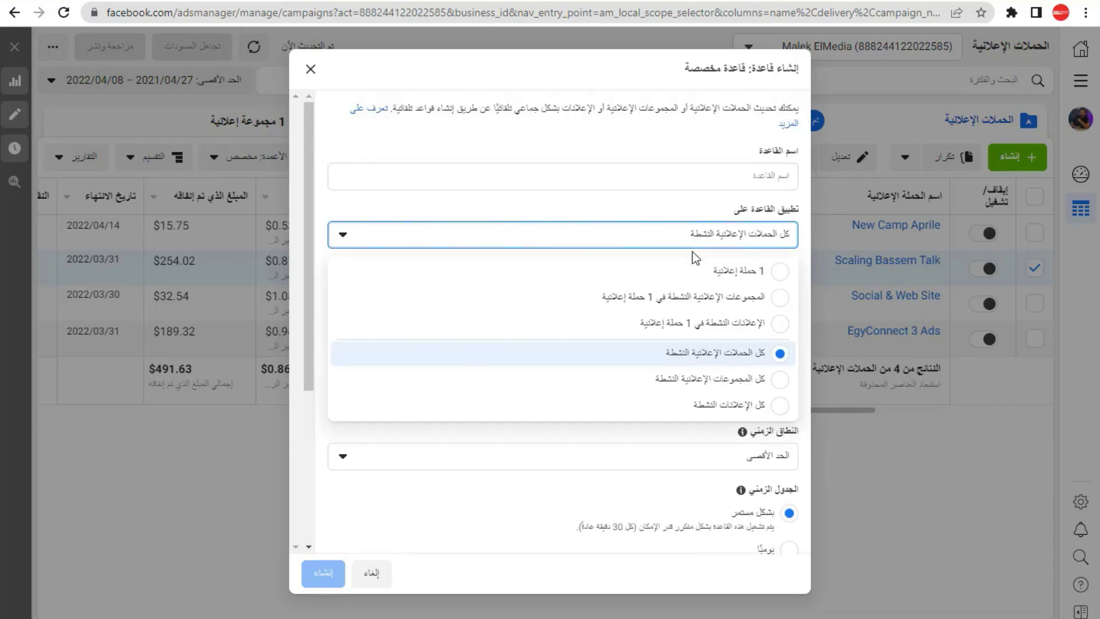
left_click(671, 378)
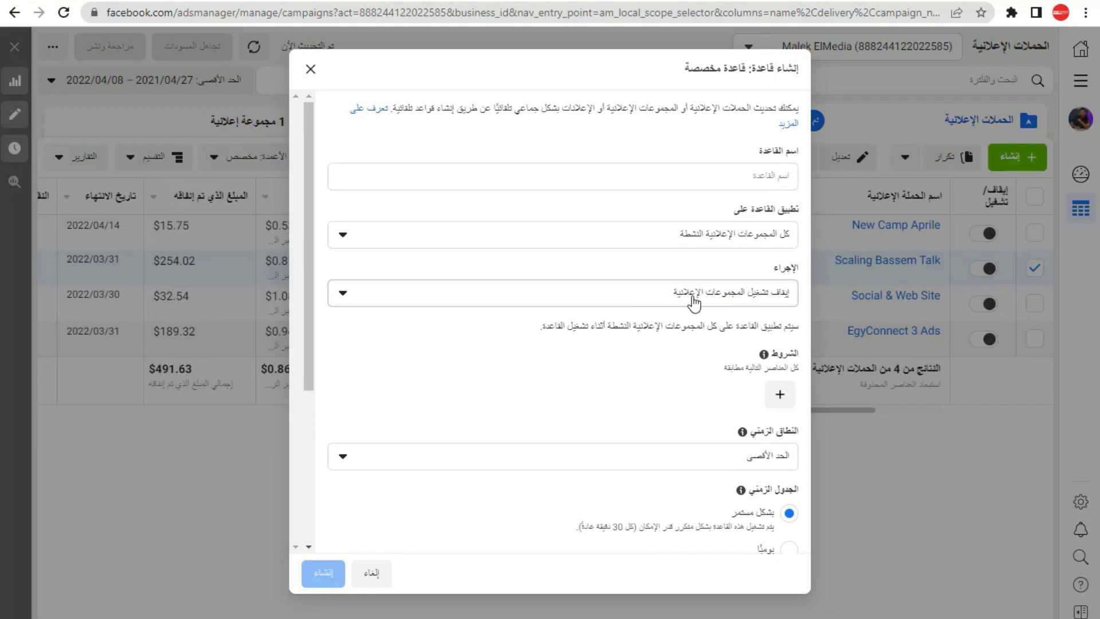
Step: Define a new condition in the rule for cost per result greater than $2.00
left_click(779, 394)
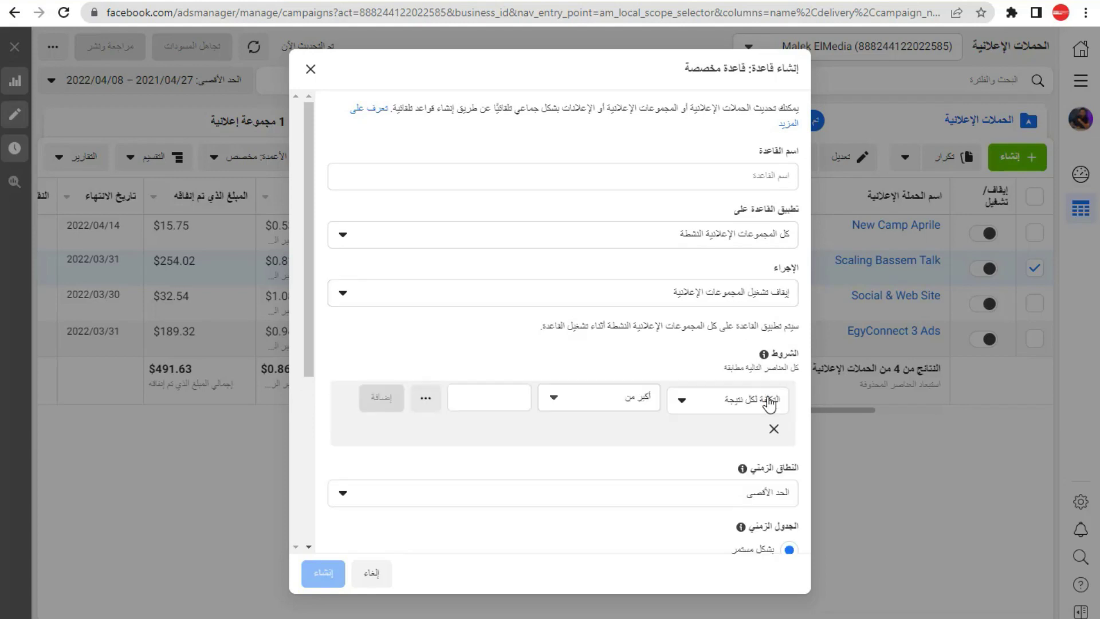
left_click(726, 404)
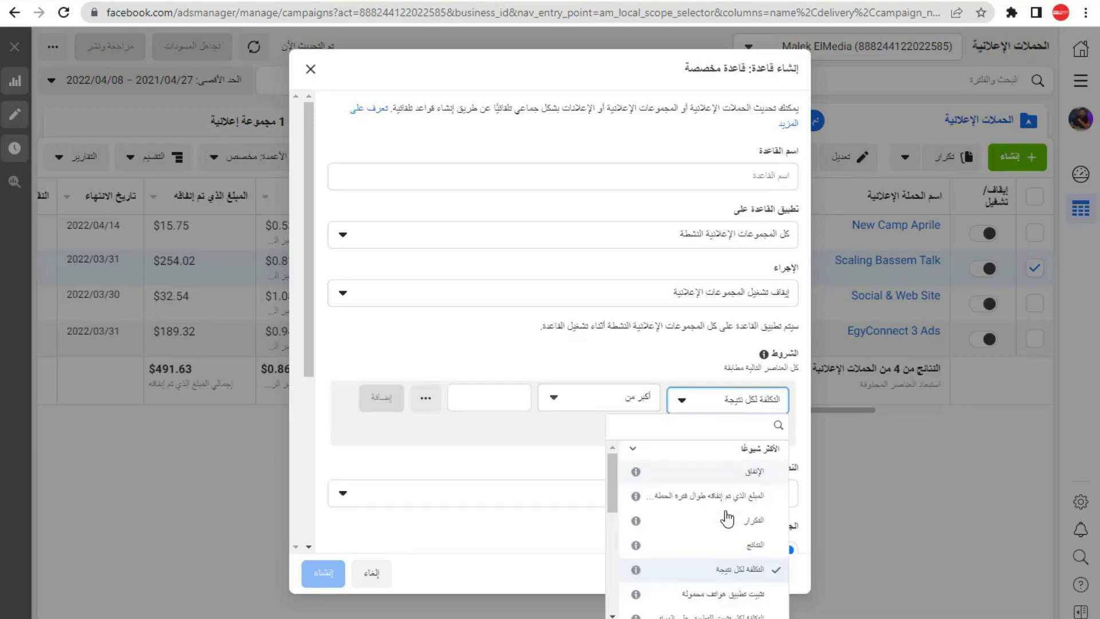
left_click(725, 575)
left_click(553, 398)
left_click(483, 404)
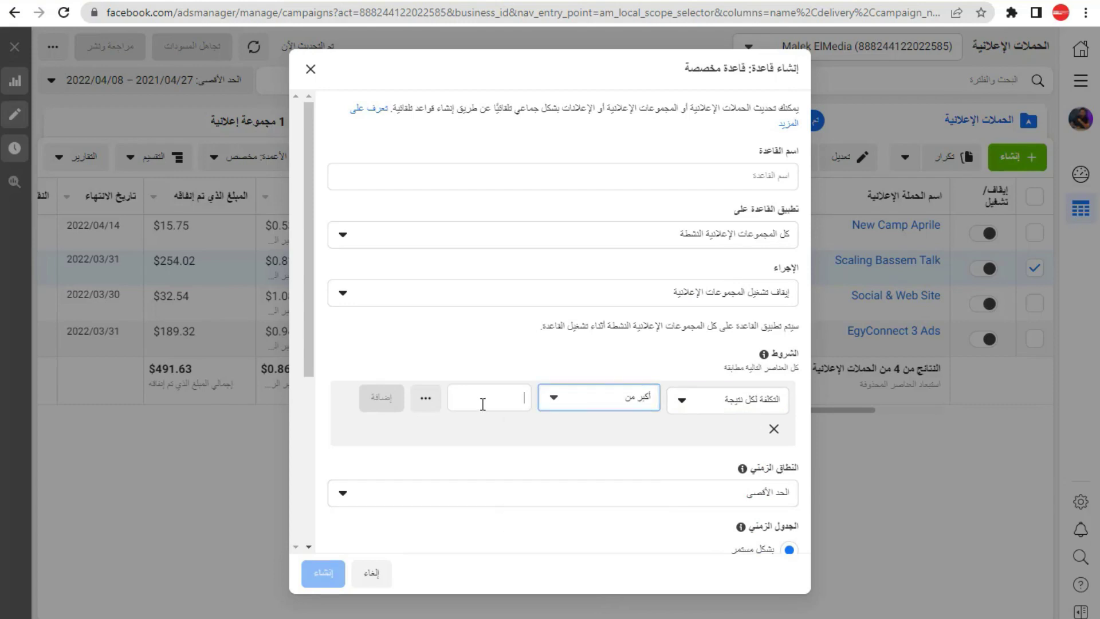
type("2")
Step: Limit the cost per result condition to the last 7 days and add it to the rule
left_click(426, 397)
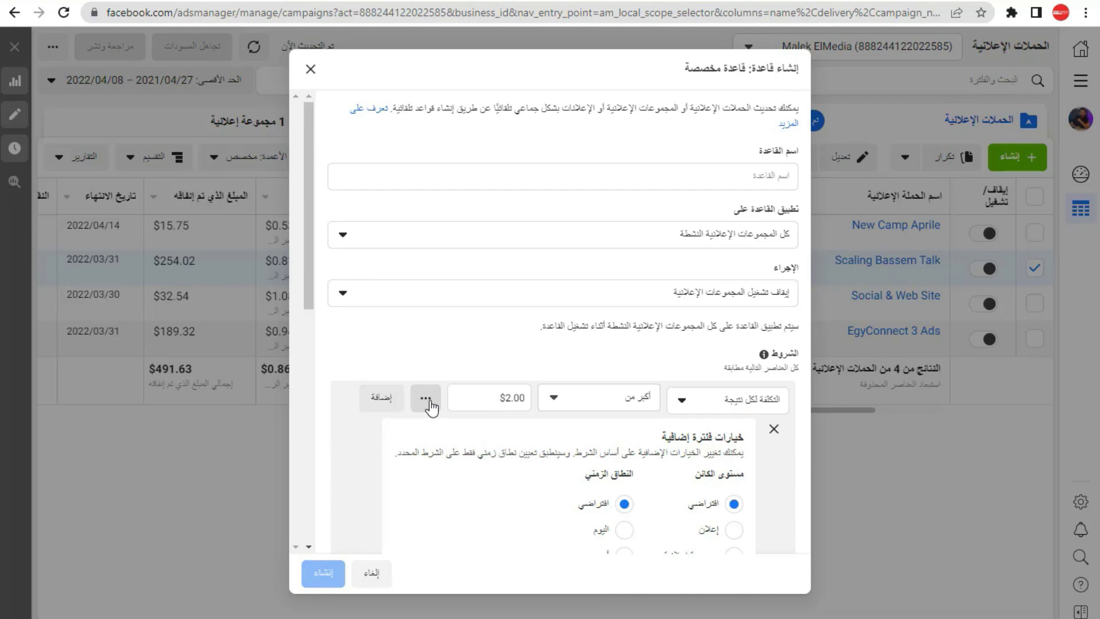
scroll(466, 397, "down", 3)
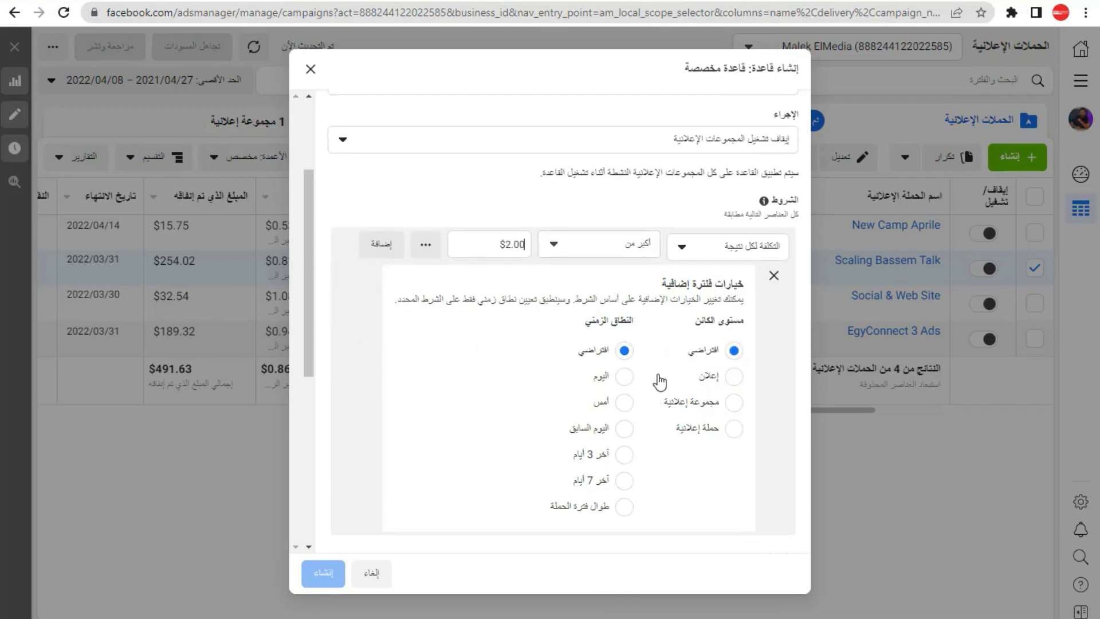
scroll(650, 381, "down", 1)
left_click(624, 404)
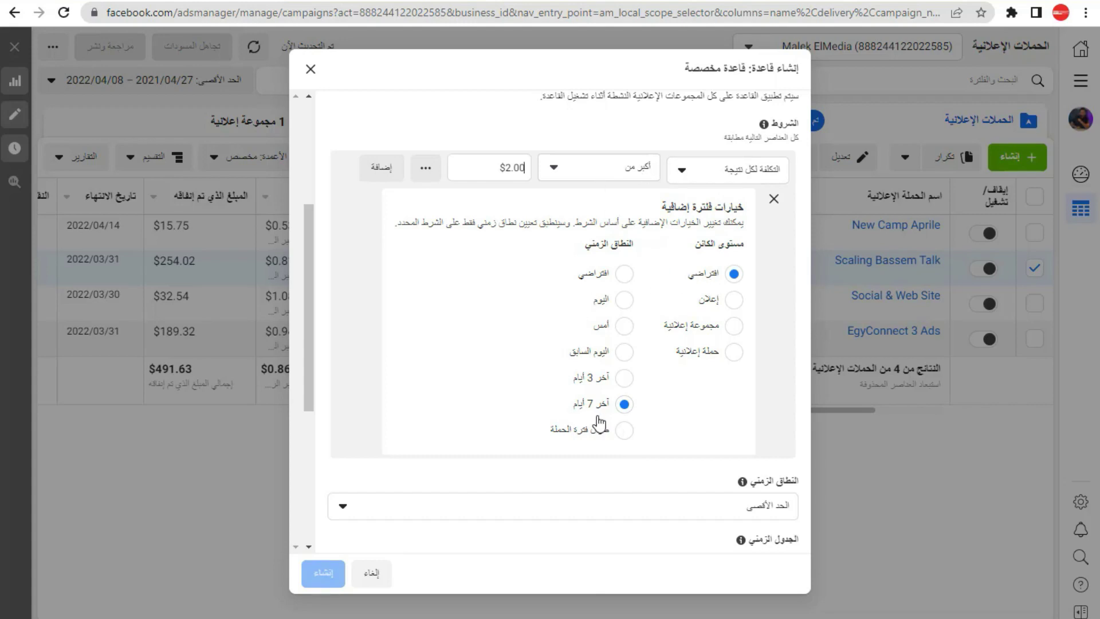
key("Return")
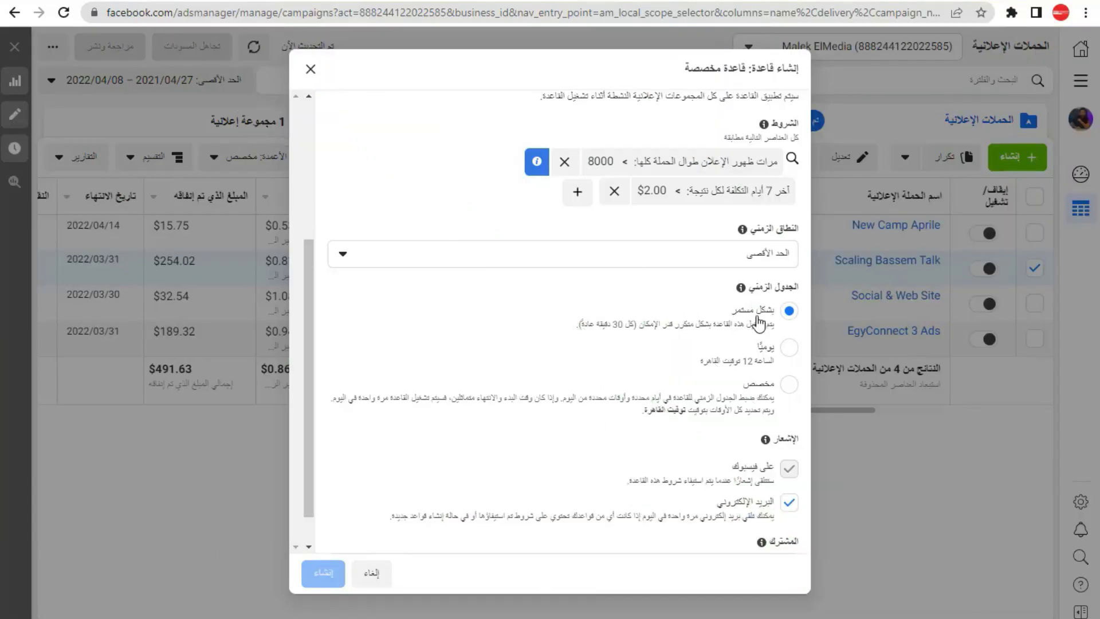
Step: Name the rule "توقف المجموعة الاعلانية" and cancel its creation
scroll(744, 321, "down", 1)
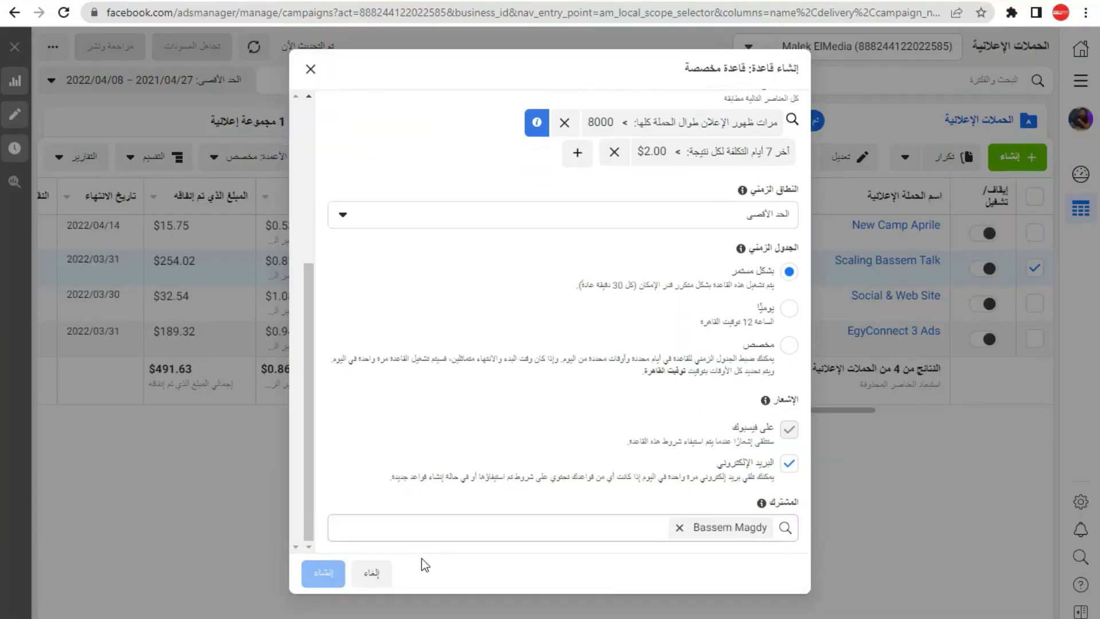
scroll(609, 363, "up", 5)
left_click(677, 175)
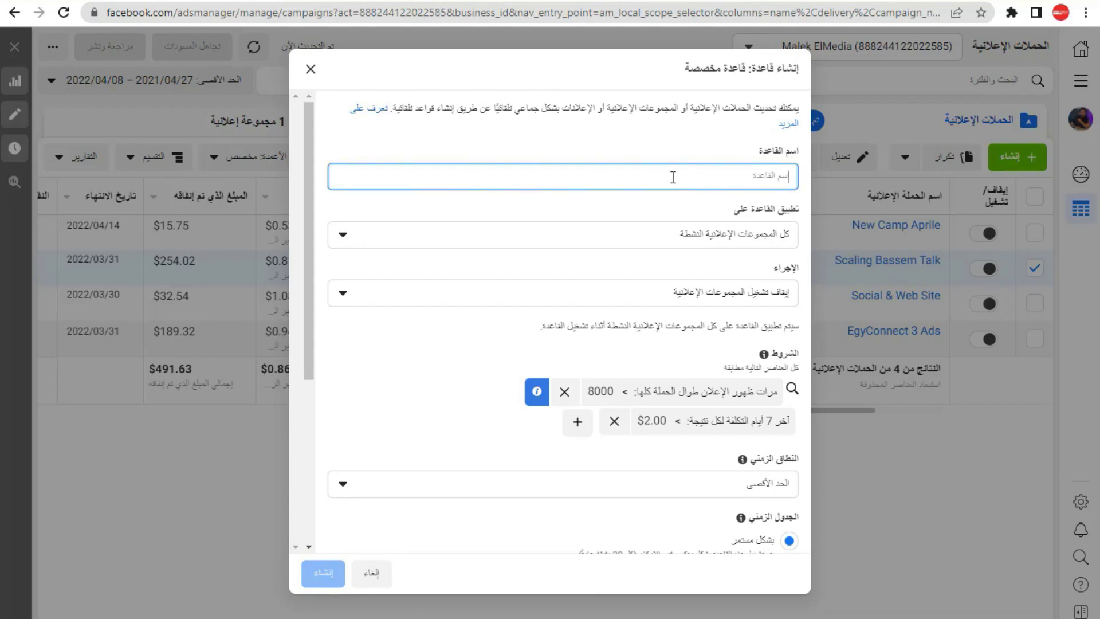
type("سيتي")
key("ctrl+a")
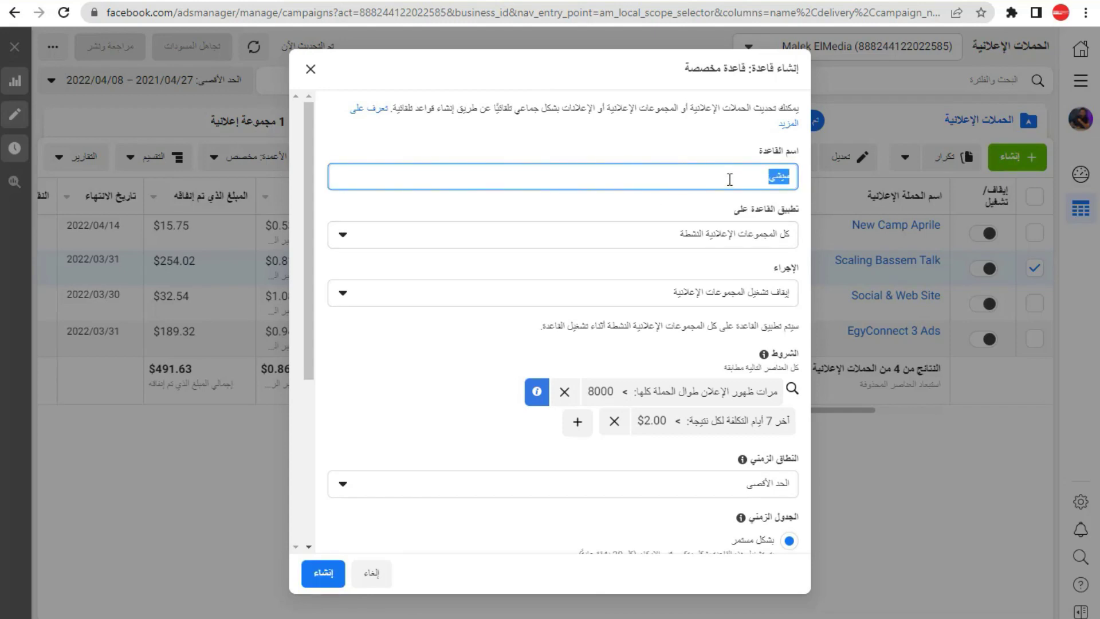
type("ثا")
type("وقف المجموعة الاعلانية")
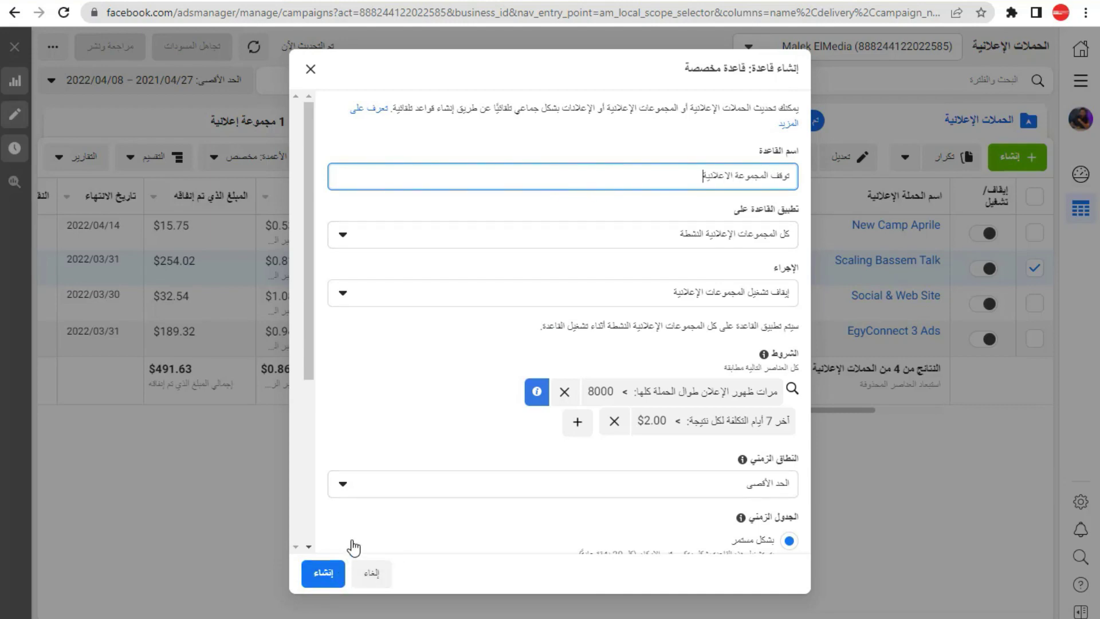
left_click(371, 575)
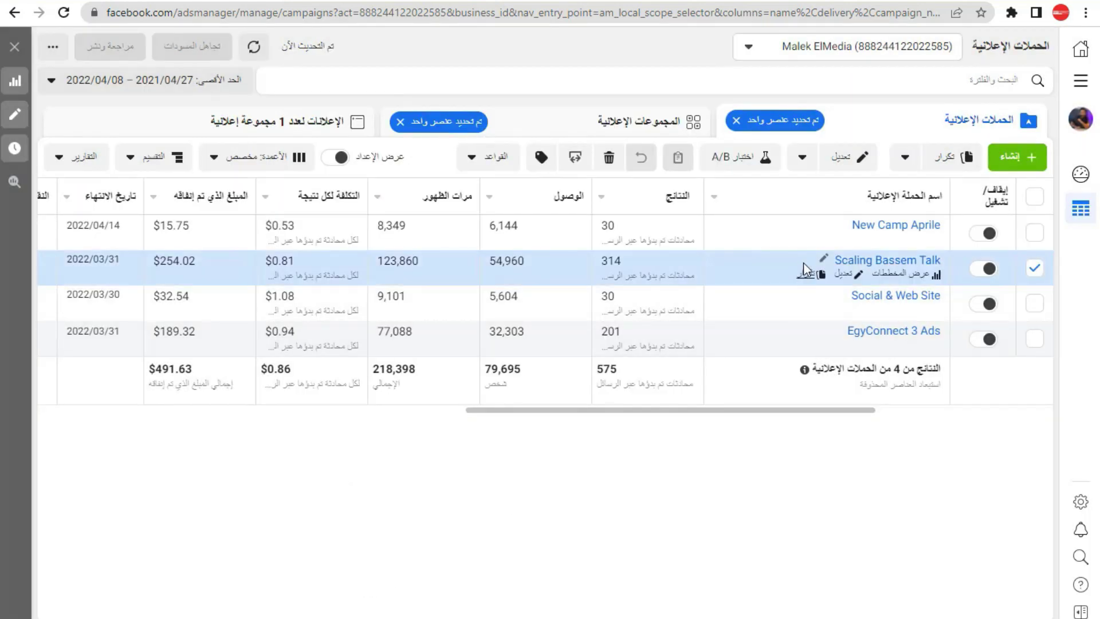
Step: Open the ad sets of the currently selected campaign and select only the Online Store ad set
mouse_move(889, 237)
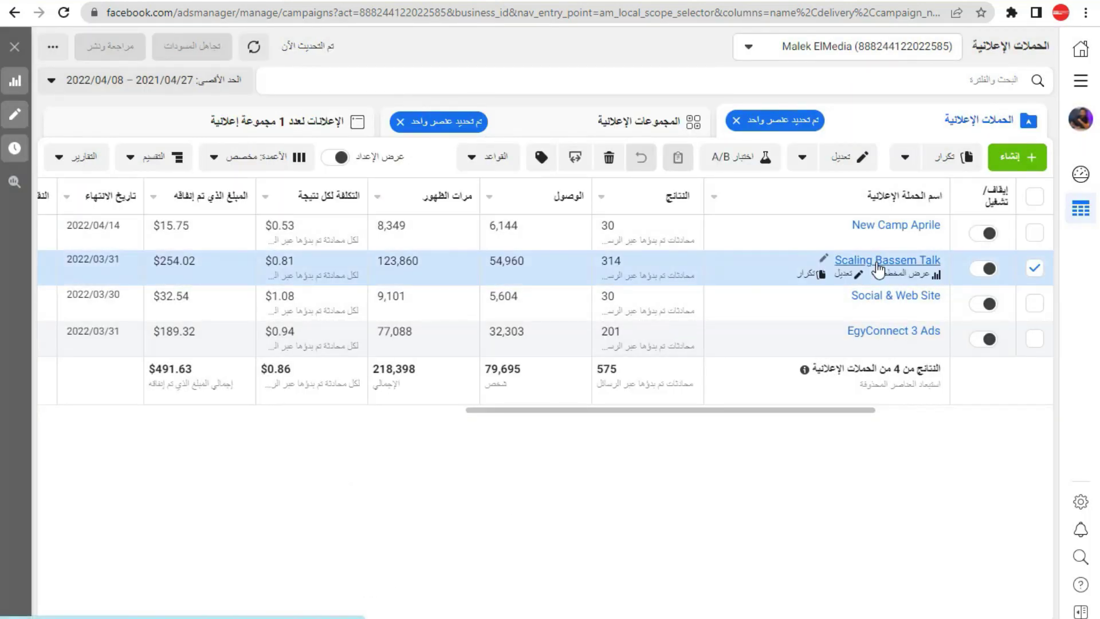
left_click(900, 261)
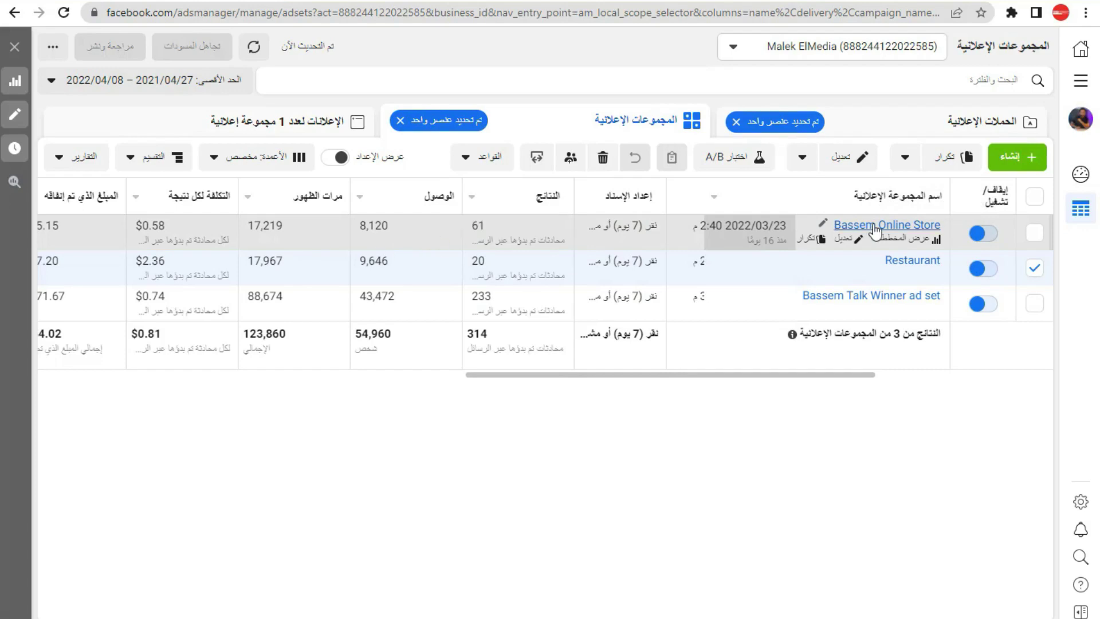
left_click(1035, 232)
left_click(1035, 268)
Step: Start a custom rule for the selected ad set and name it "سكيل"
left_click(481, 157)
left_click(479, 199)
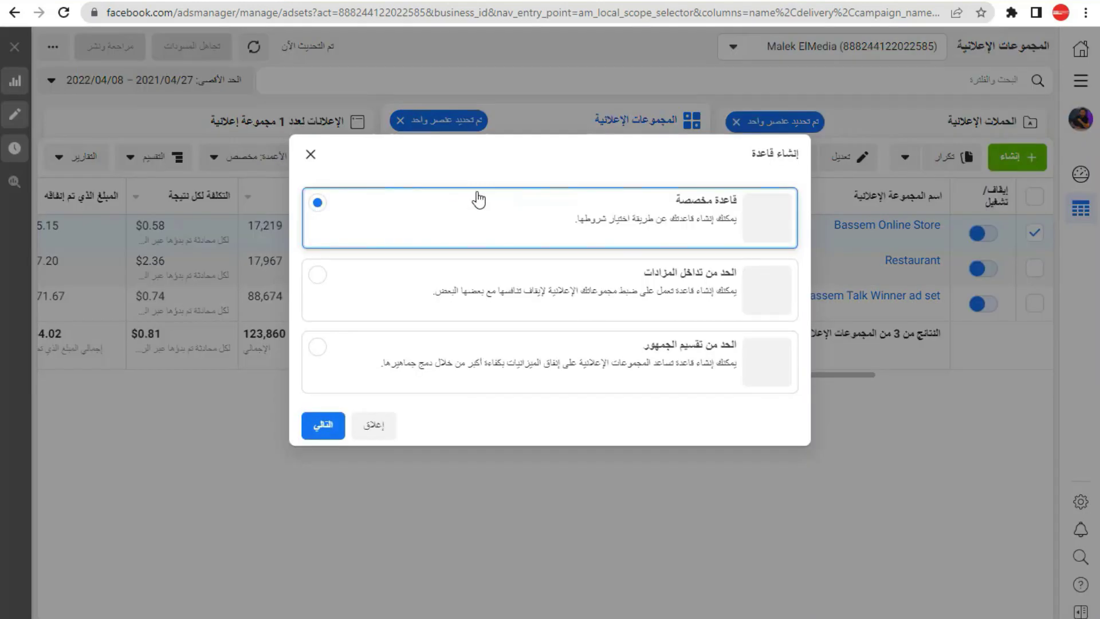
left_click(322, 426)
left_click(682, 176)
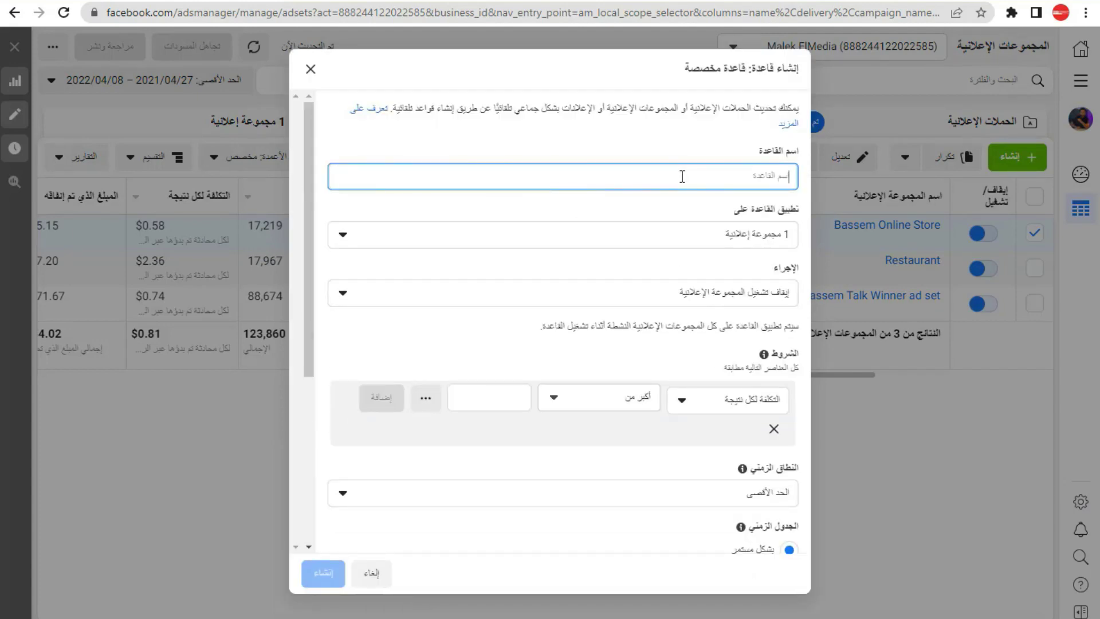
type("سكيل")
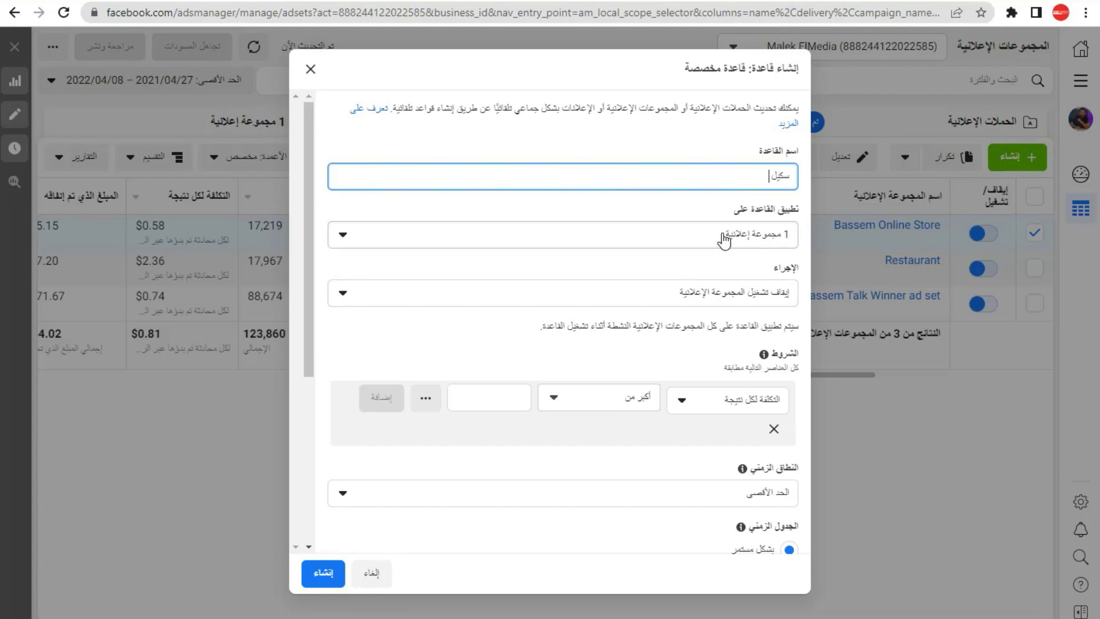
Step: Set the rule's action to increase the daily budget by 30%, with a frequency of once a week
left_click(711, 292)
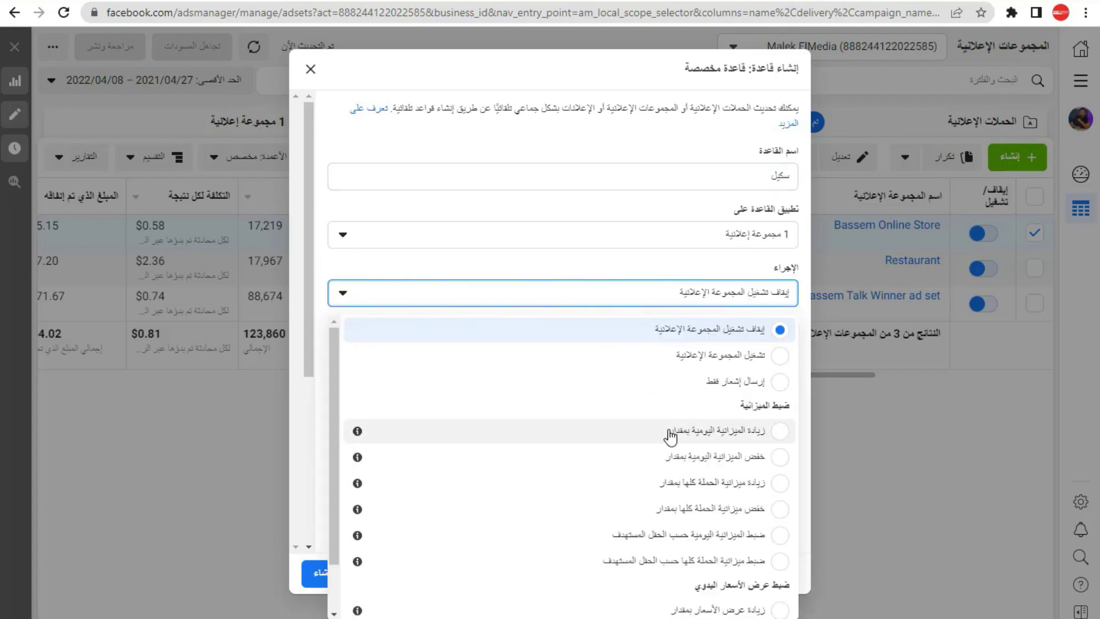
left_click(671, 436)
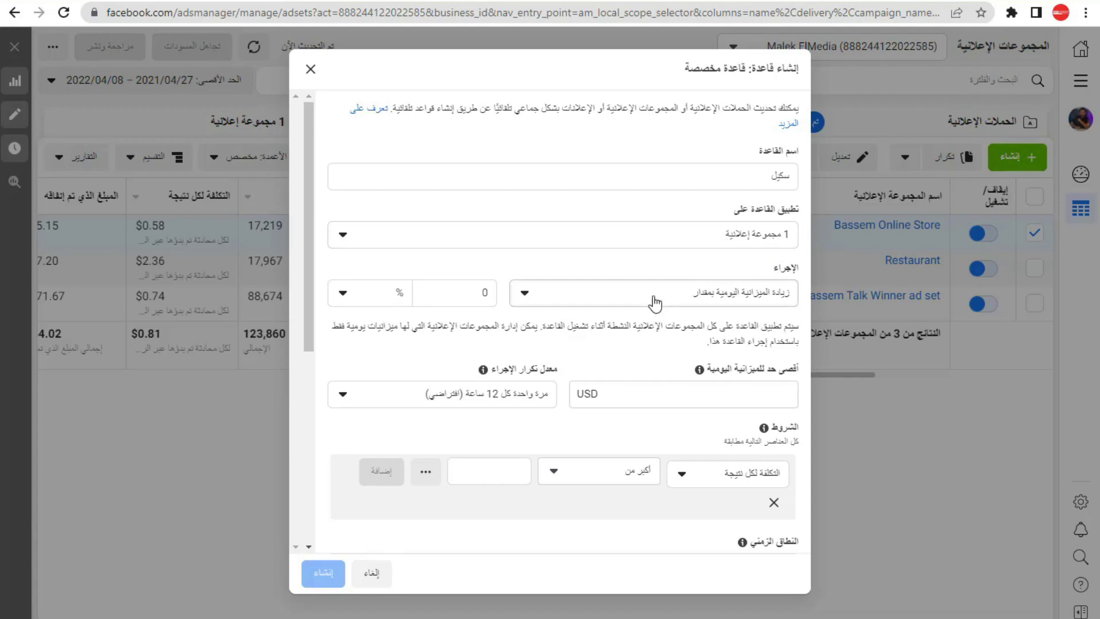
left_click(475, 296)
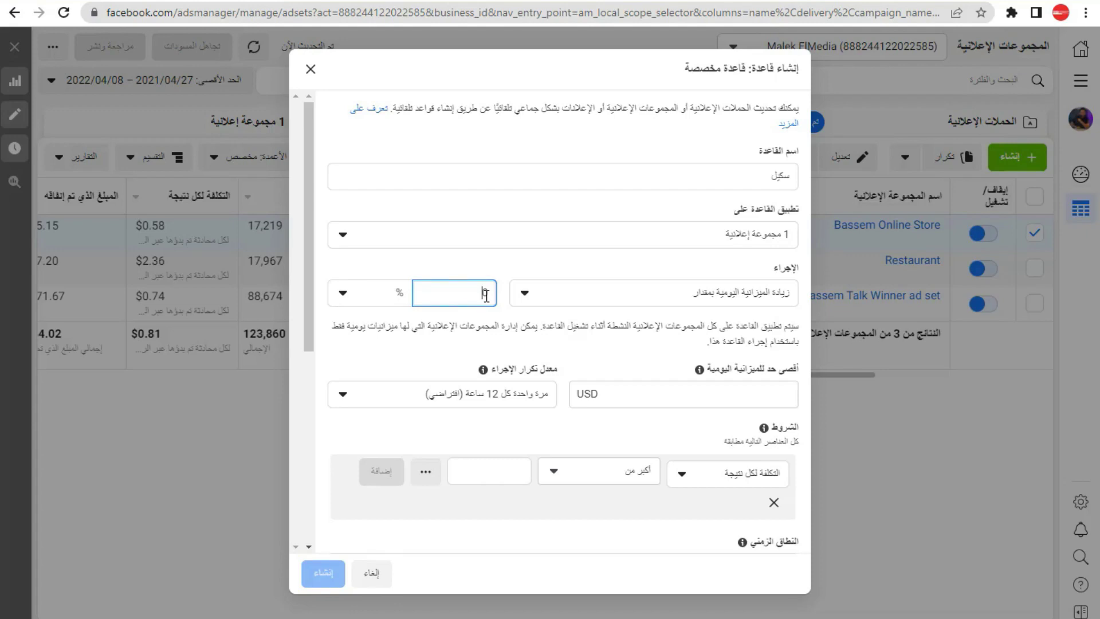
left_click(467, 398)
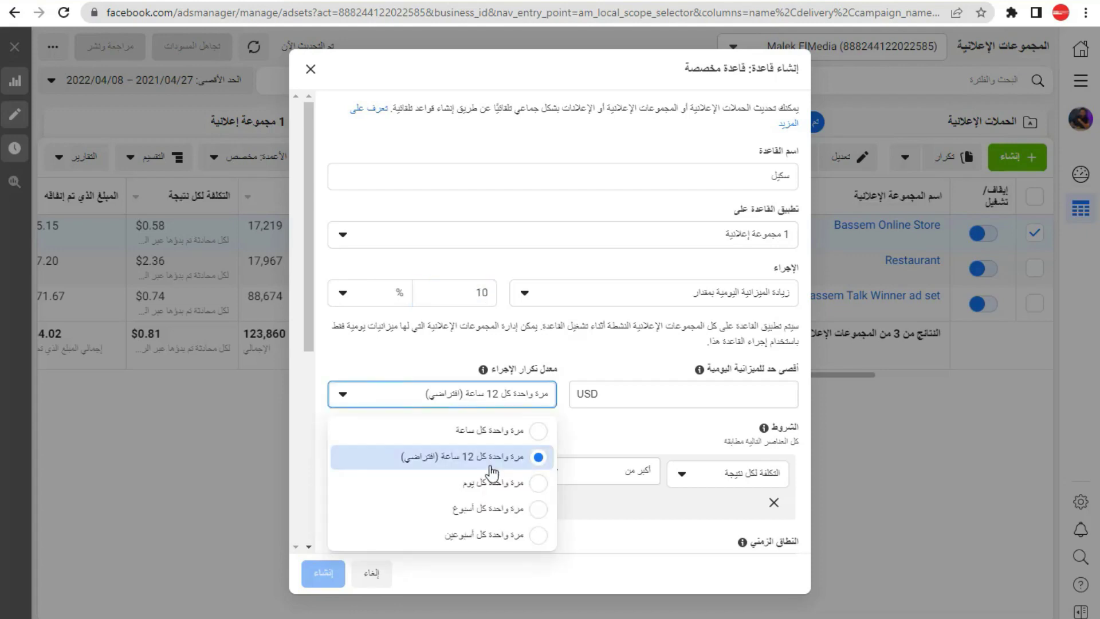
left_click(538, 516)
double_click(481, 293)
type("30")
left_click(589, 353)
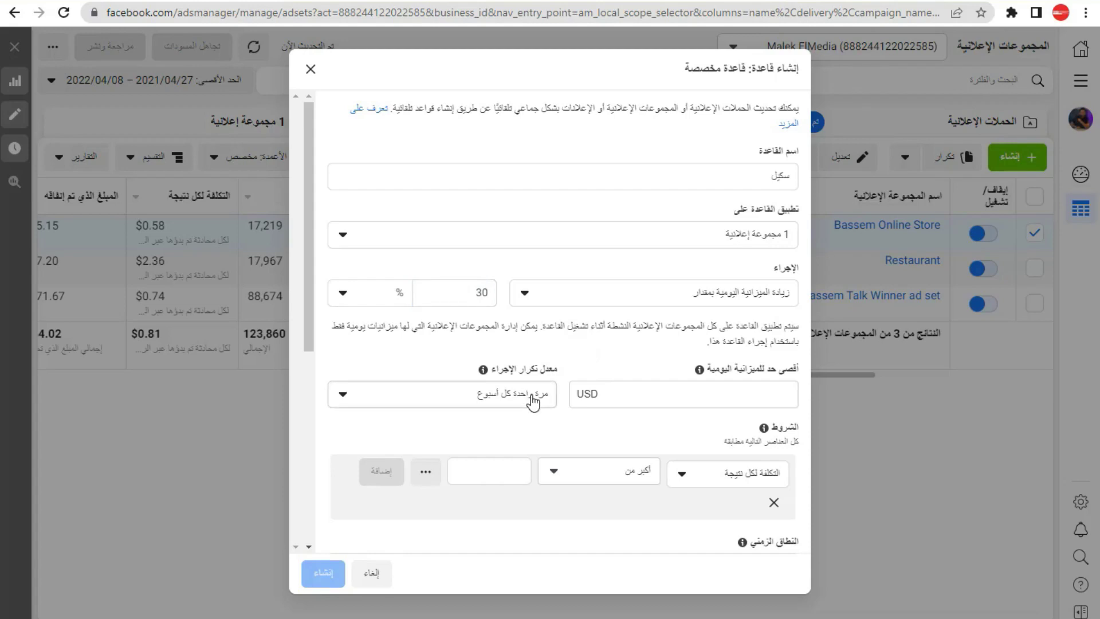
Step: Set the rule's maximum daily budget to $50.00
left_click(683, 392)
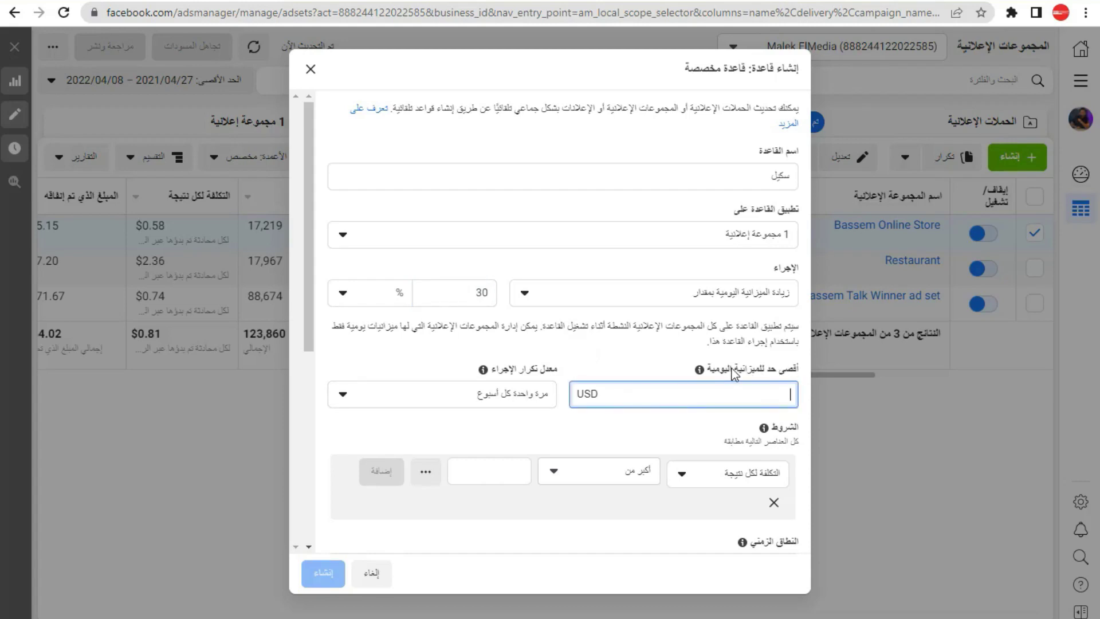
type("50")
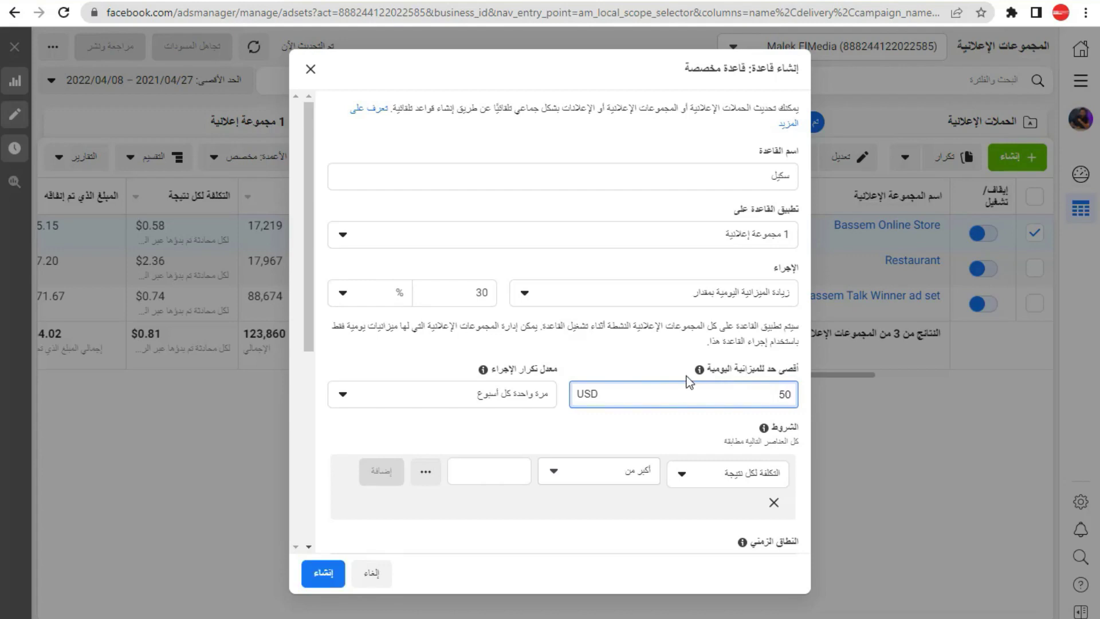
left_click(682, 356)
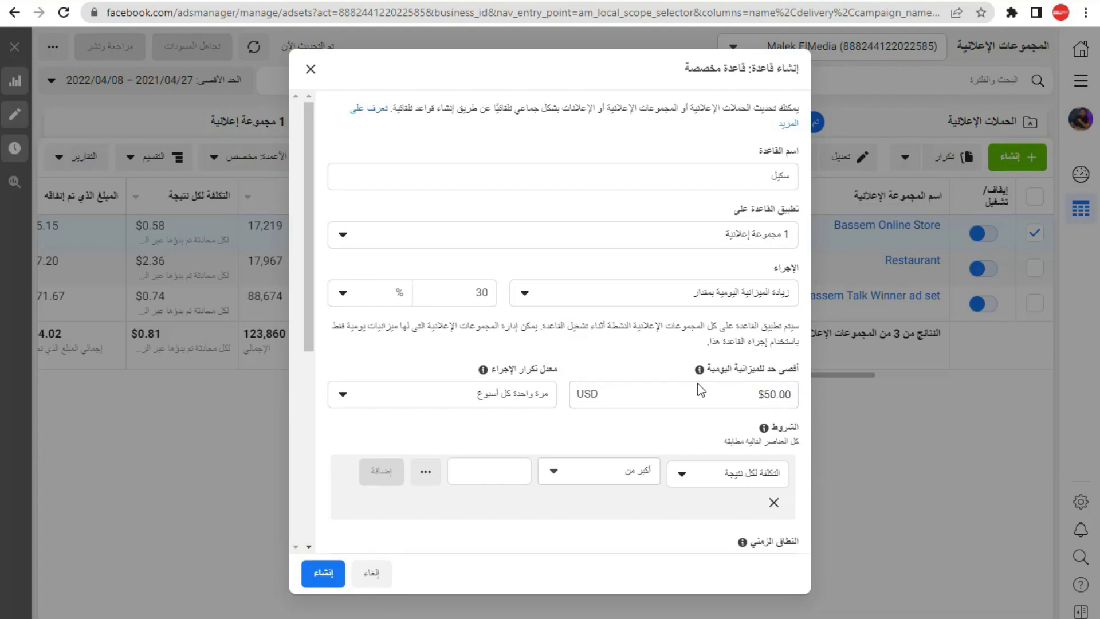
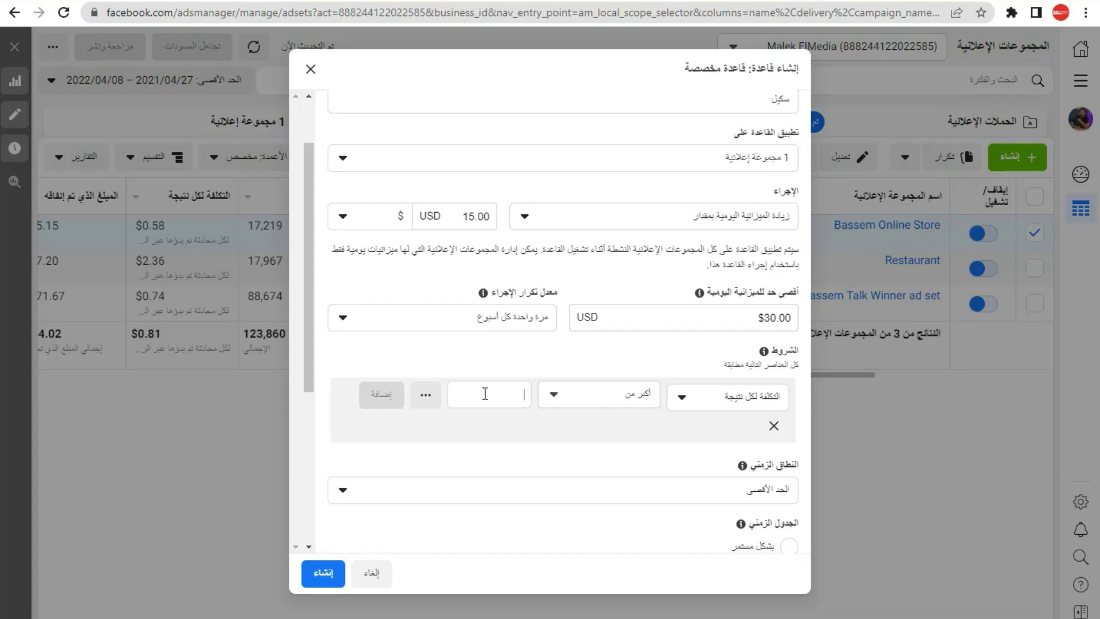
Step: Add a condition to the rule for cost per result less than $1.00
left_click(574, 394)
left_click(574, 450)
left_click(469, 404)
type("1")
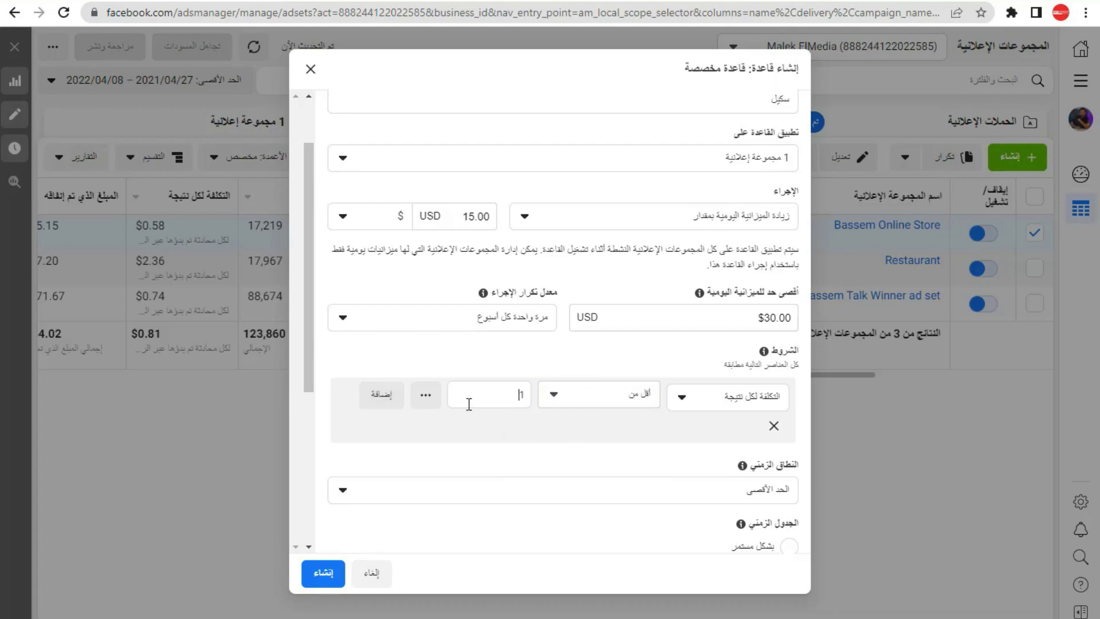
key("Return")
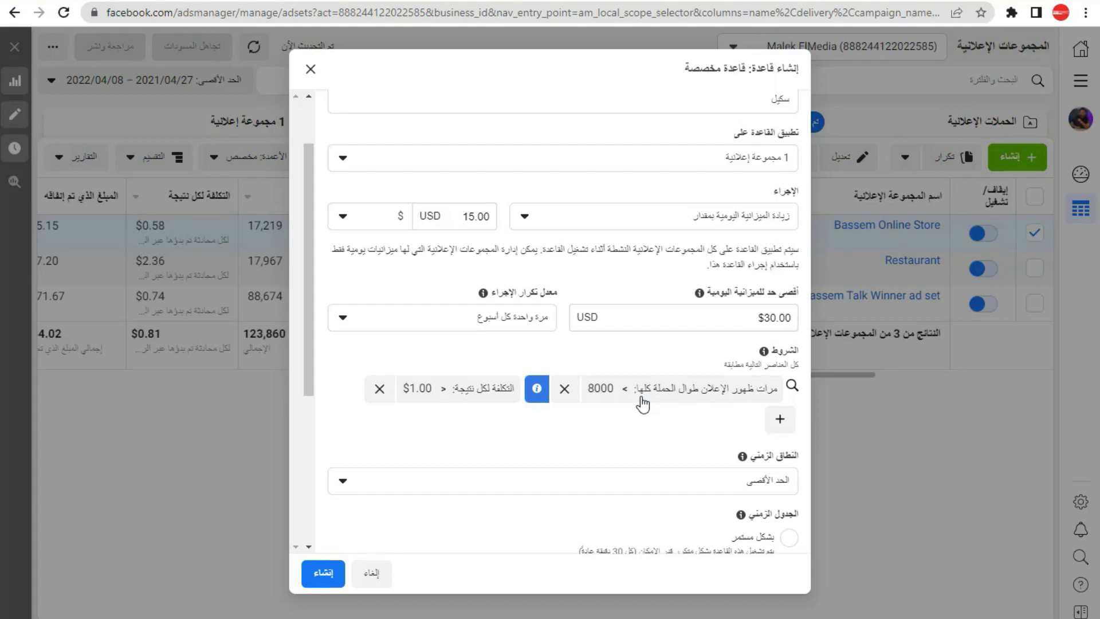
Step: Read the explanation of the lifetime impressions greater than 8000 condition
mouse_move(537, 395)
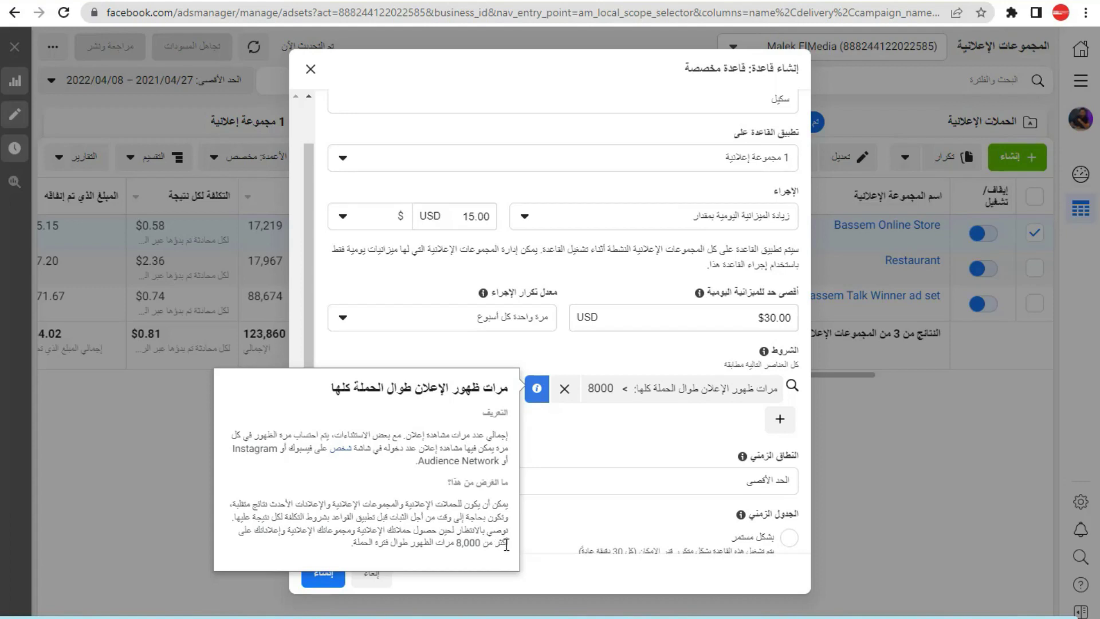
left_click_drag(507, 543, 380, 549)
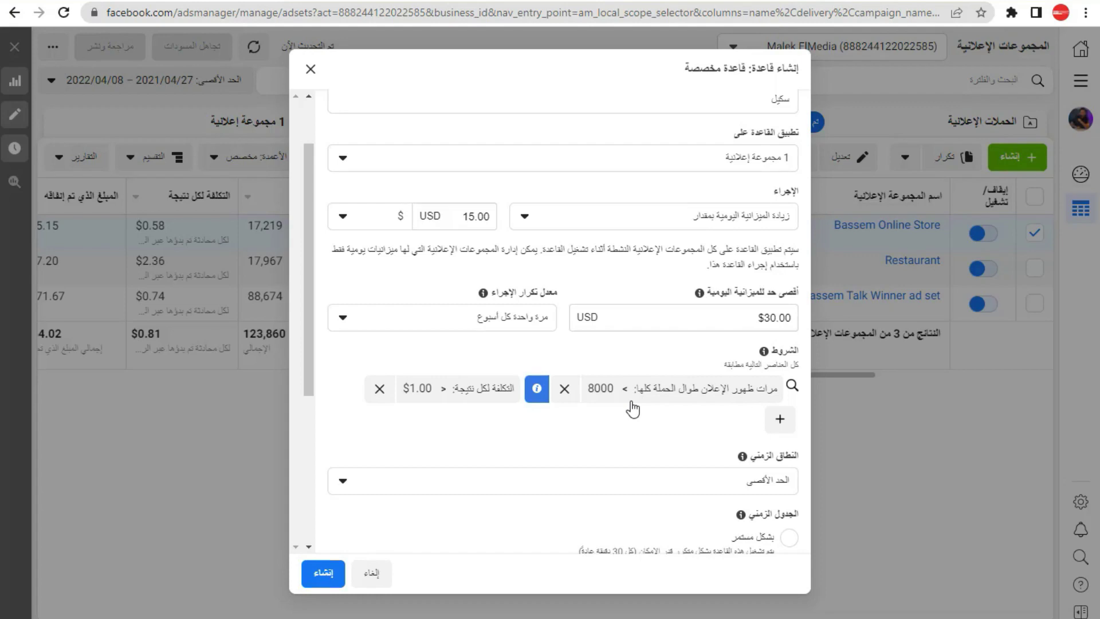
Step: Review the rule's conditions, time range, schedule, notification settings, available actions and target options, and cancel the rule
scroll(633, 410, "down", 1)
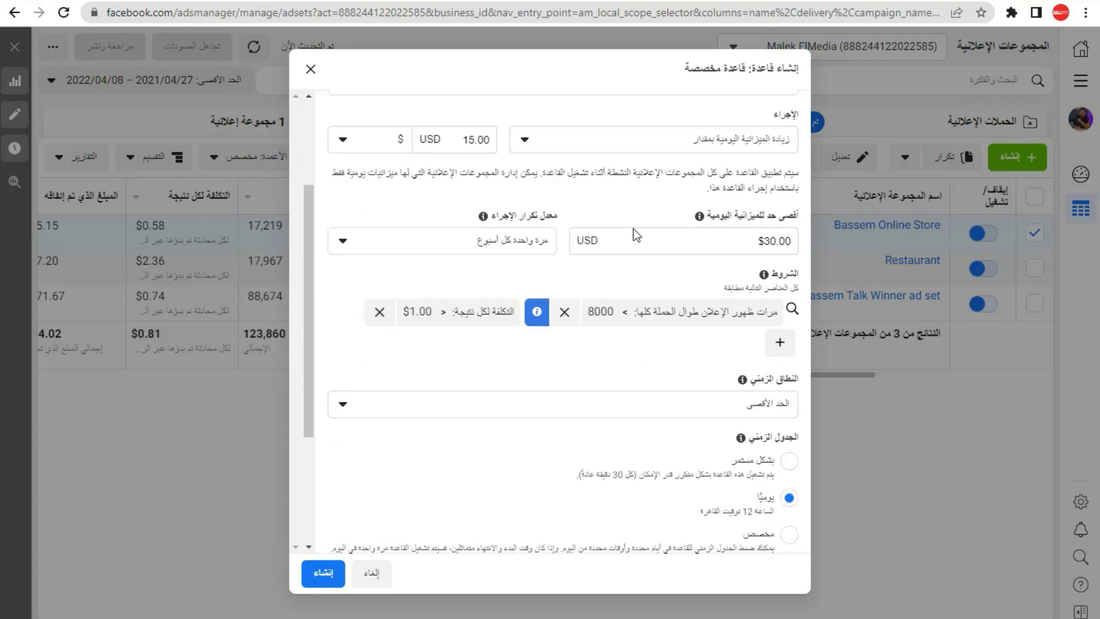
scroll(636, 287, "down", 2)
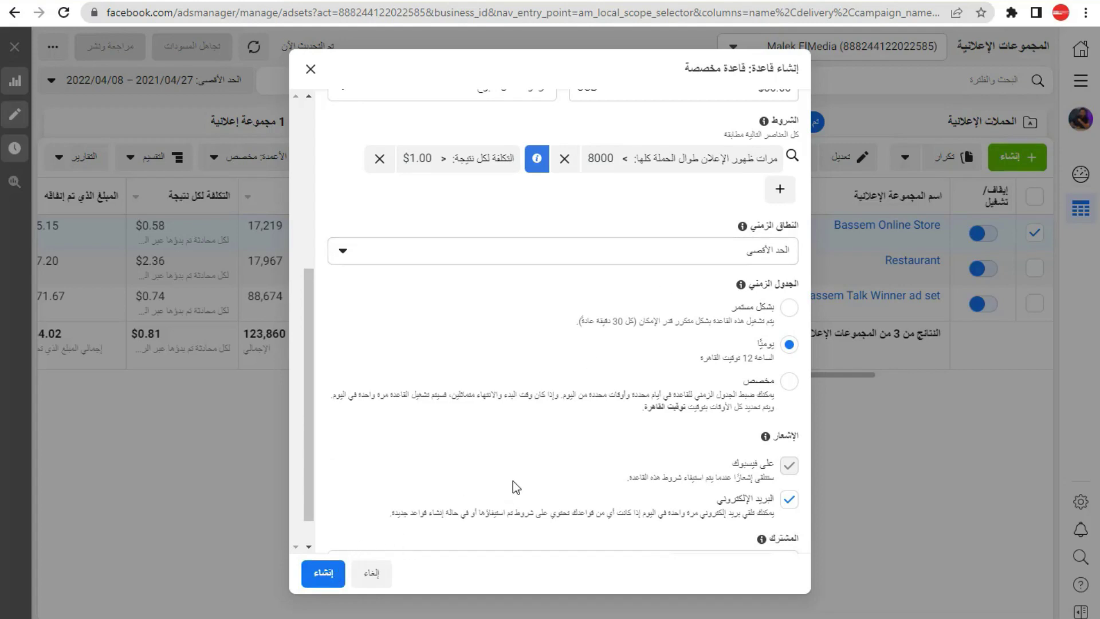
scroll(513, 481, "down", 1)
scroll(514, 480, "up", 2)
scroll(514, 481, "up", 2)
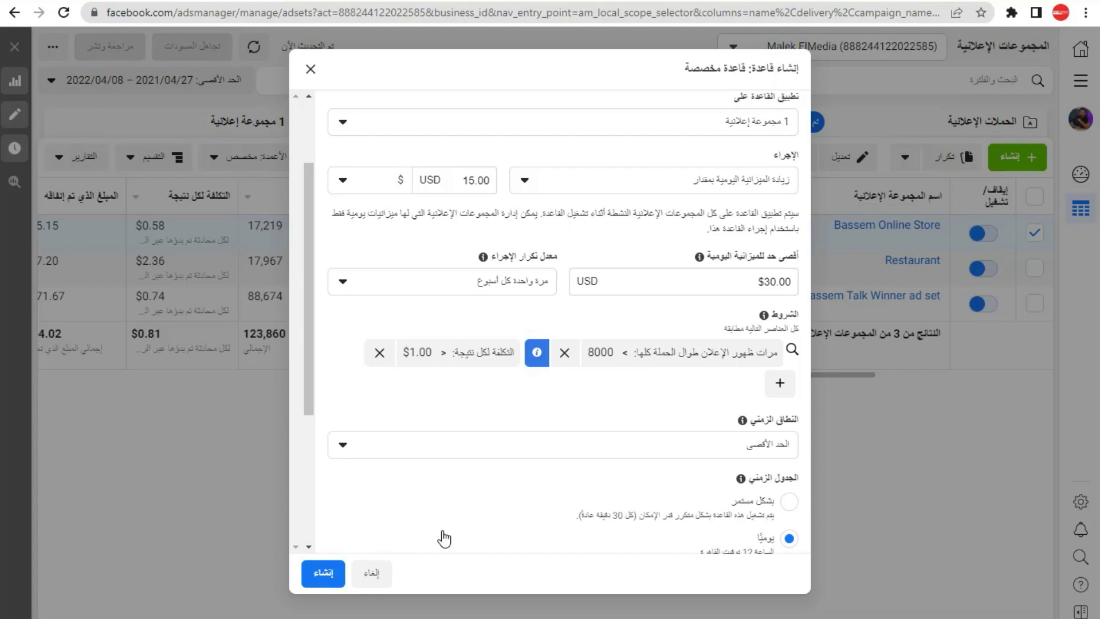
scroll(635, 331, "up", 2)
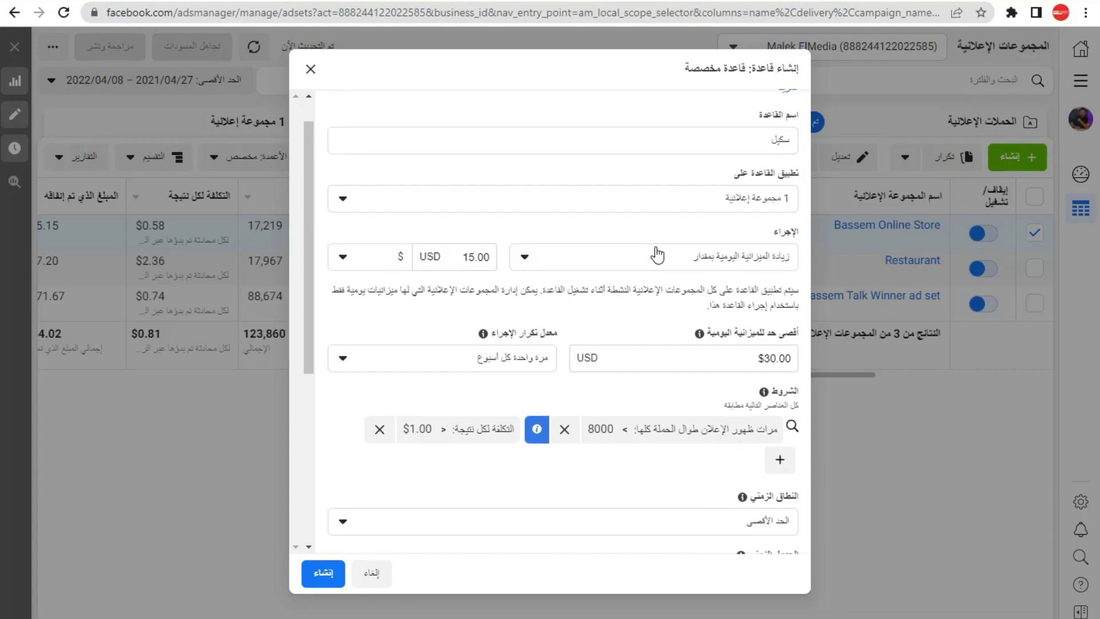
left_click(639, 261)
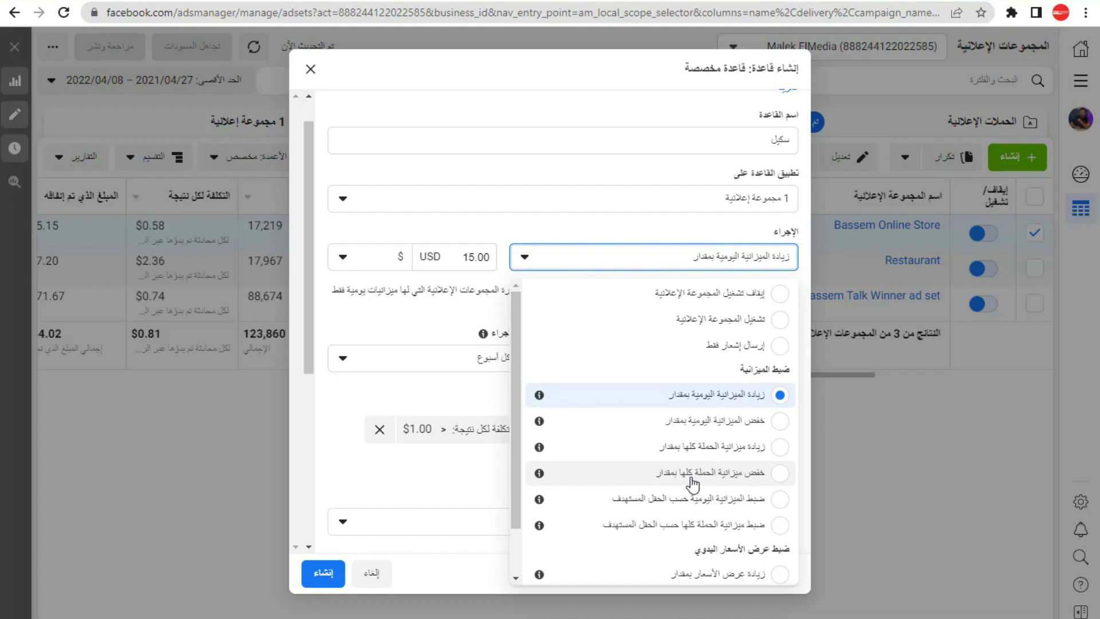
scroll(693, 481, "down", 1)
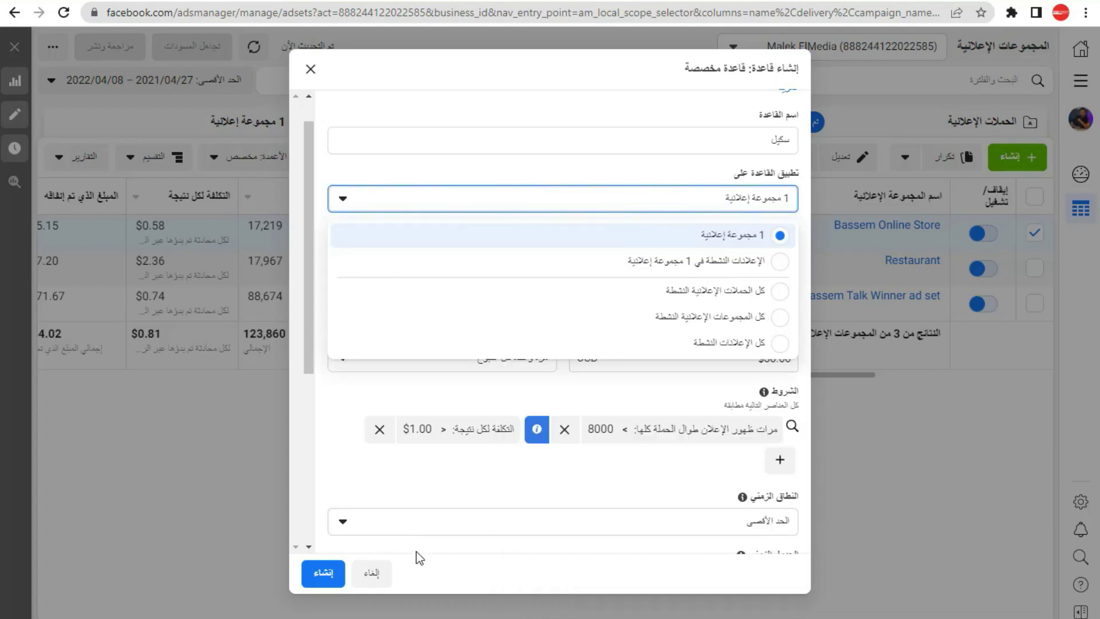
left_click(385, 573)
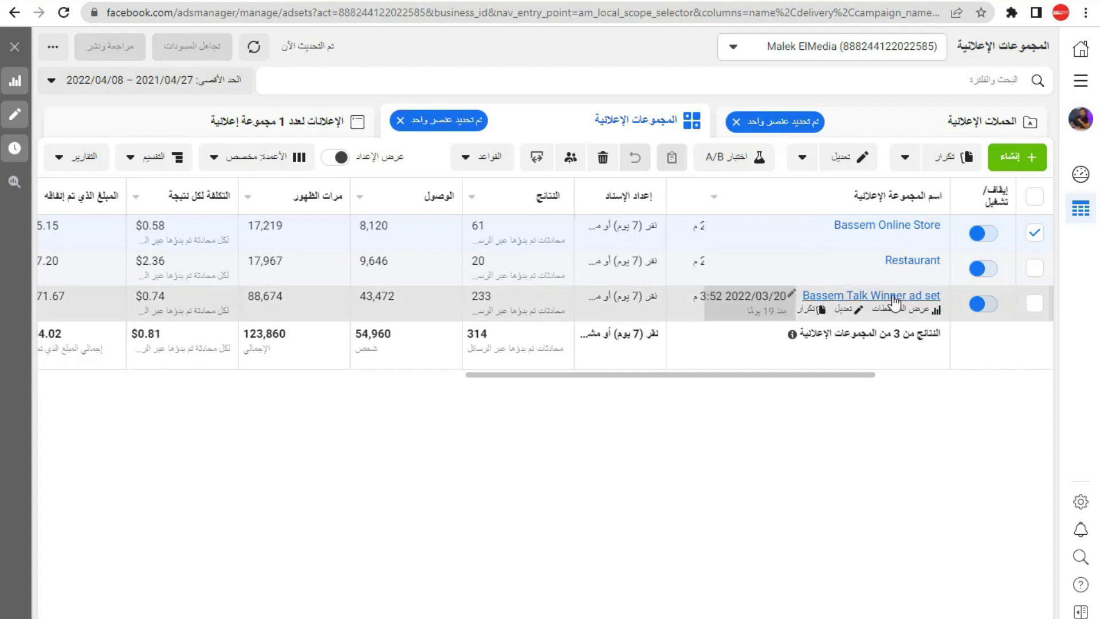
Step: Open the ads of the Restaurant ad set and select both of them
left_click(869, 297)
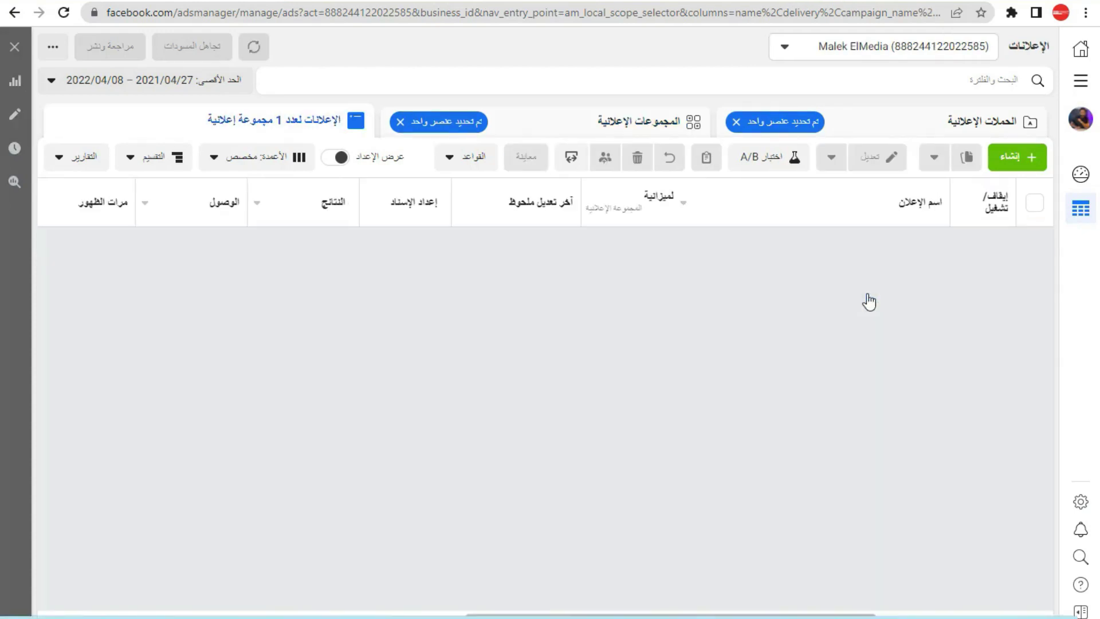
left_click(590, 132)
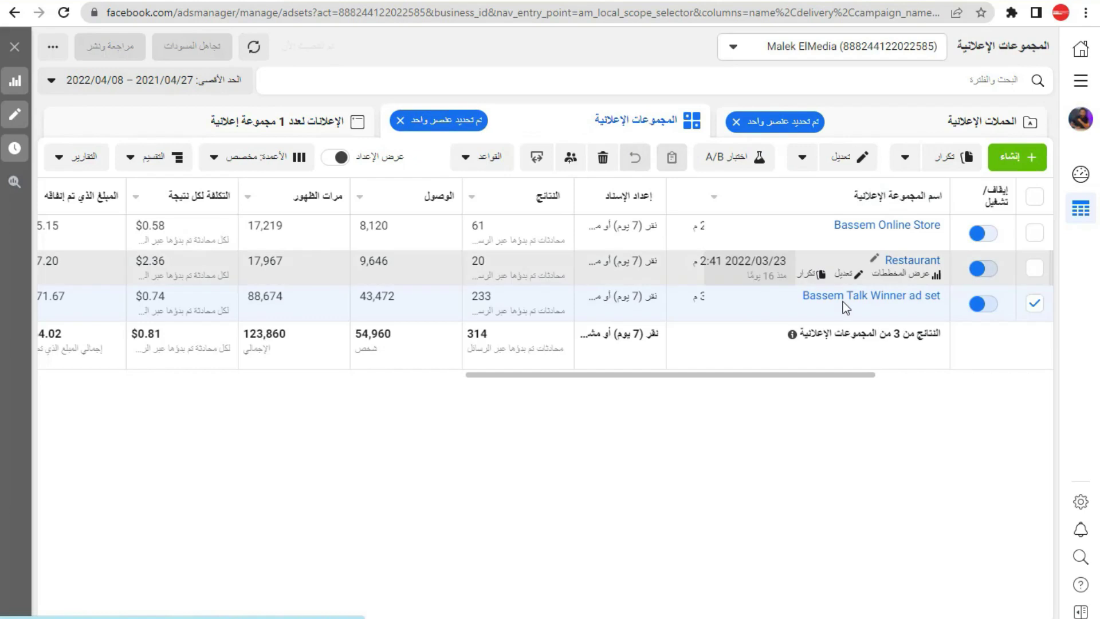
left_click(898, 262)
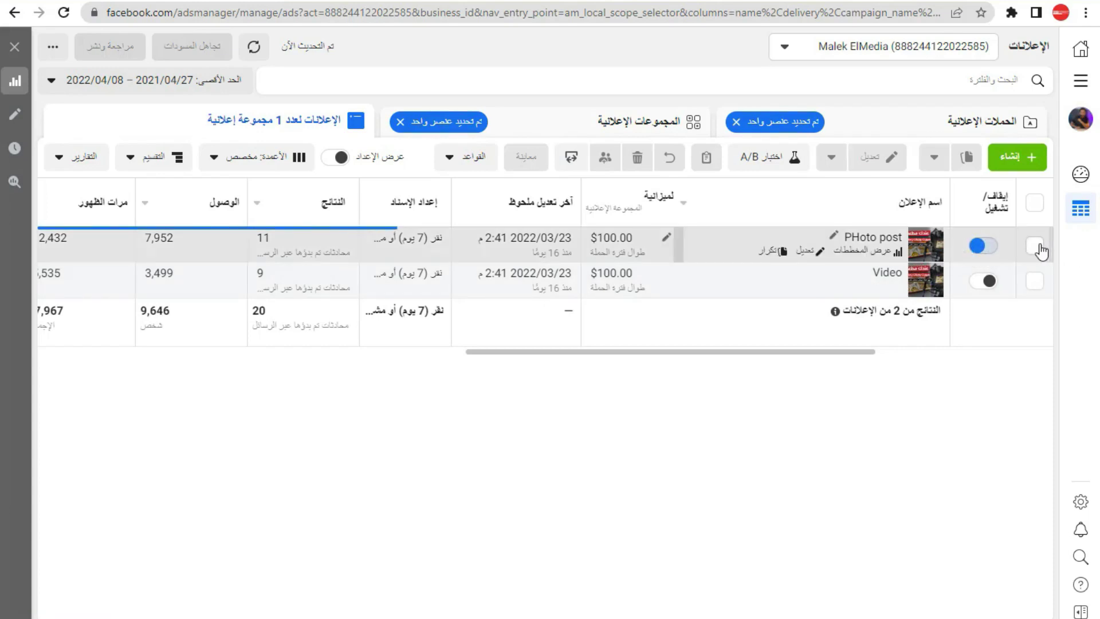
left_click(1034, 203)
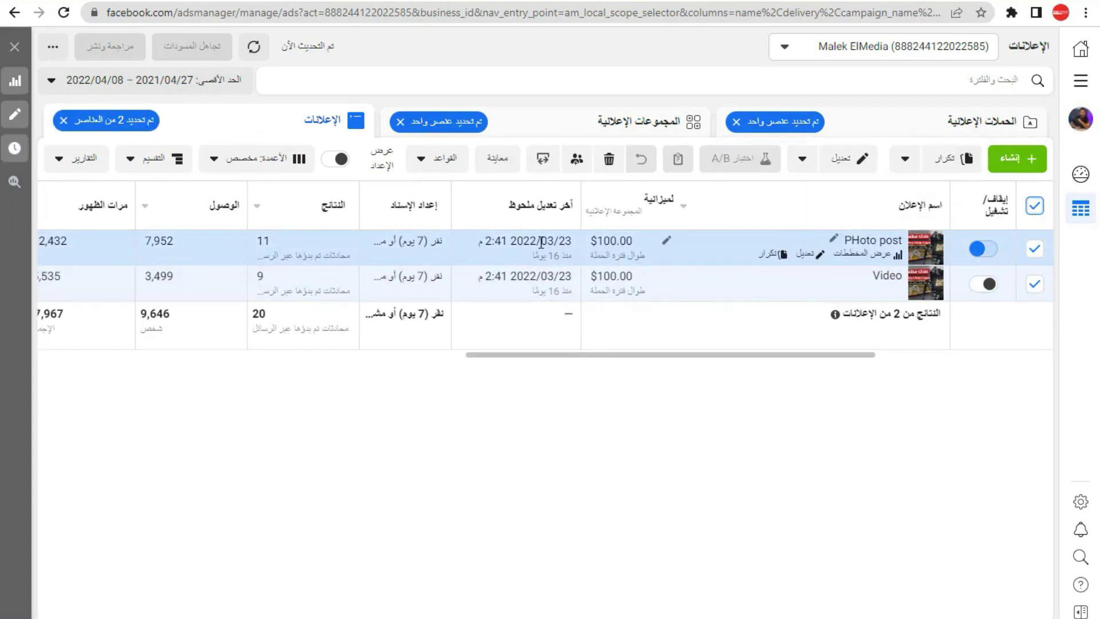
Step: Start a custom rule for the two selected ads, keeping it applied to those 2 ads
left_click(442, 171)
left_click(430, 196)
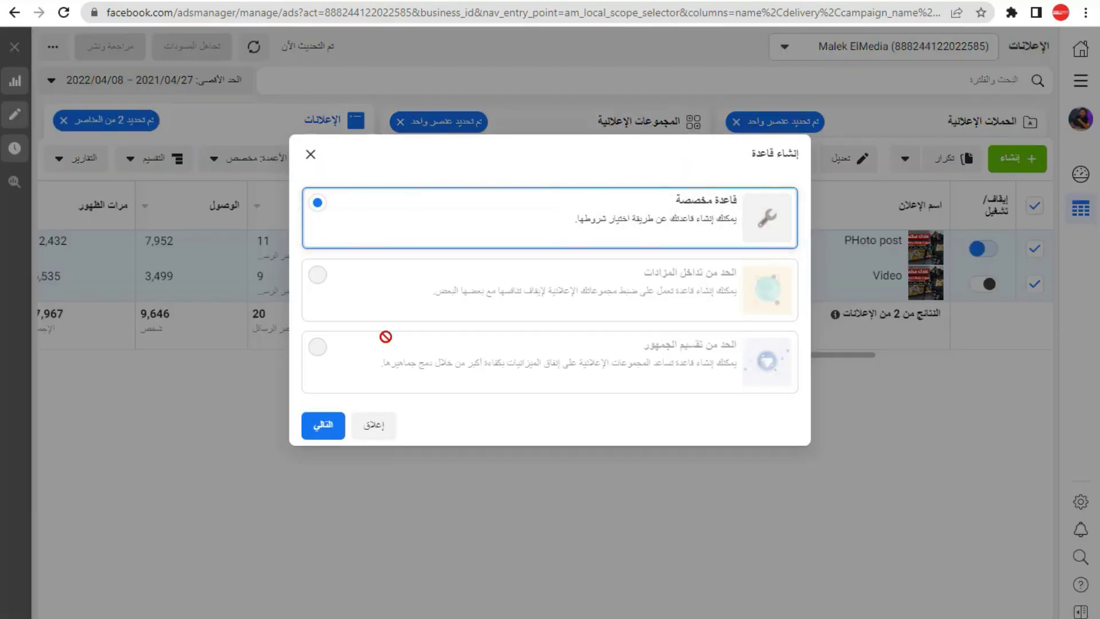
left_click(322, 426)
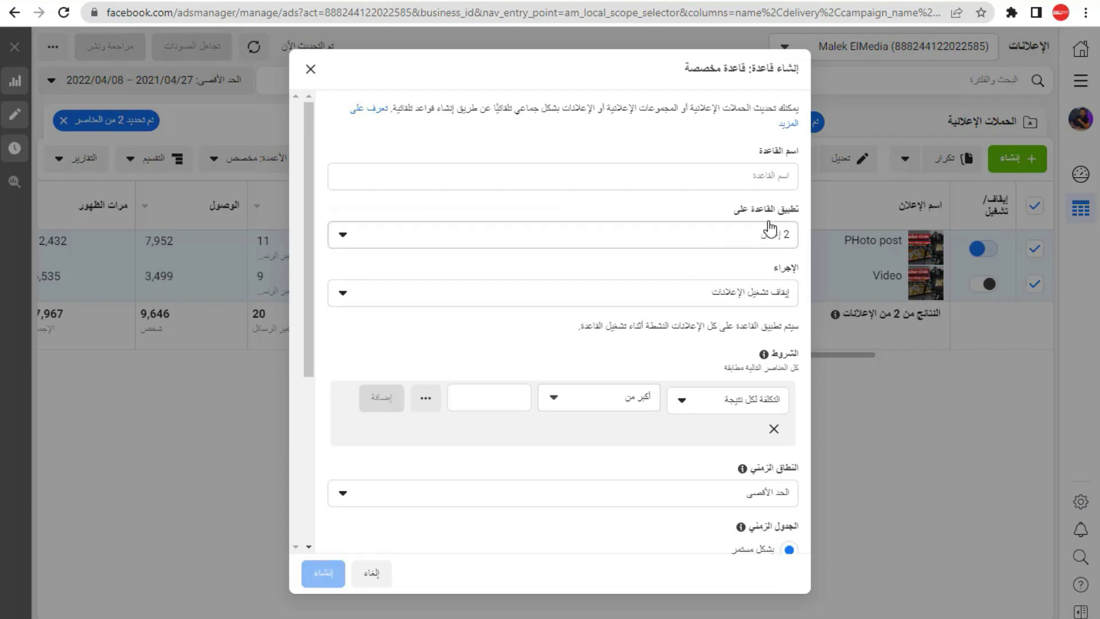
left_click(700, 243)
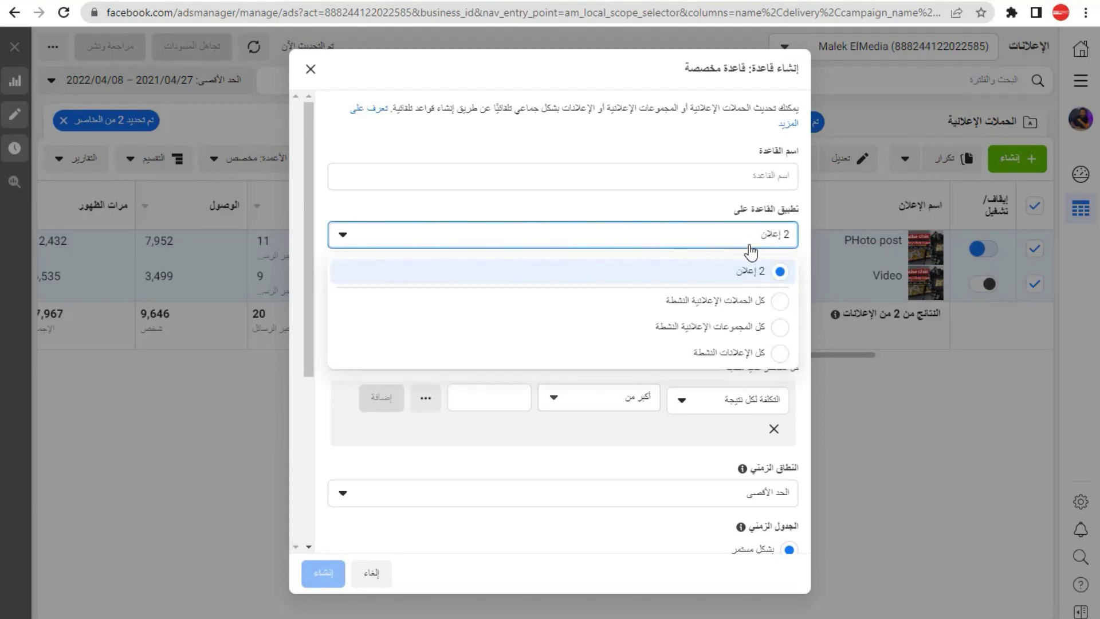
left_click(659, 212)
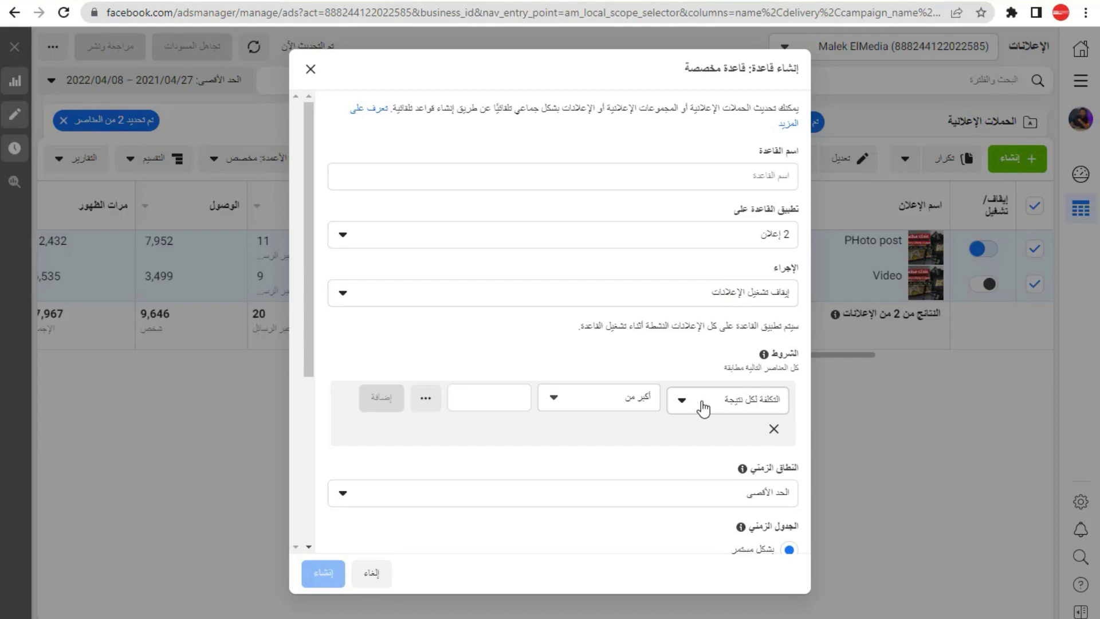
Step: Add a condition to the ads rule for cost per result greater than $2.00 over the last 3 days
left_click(491, 401)
type("2.00")
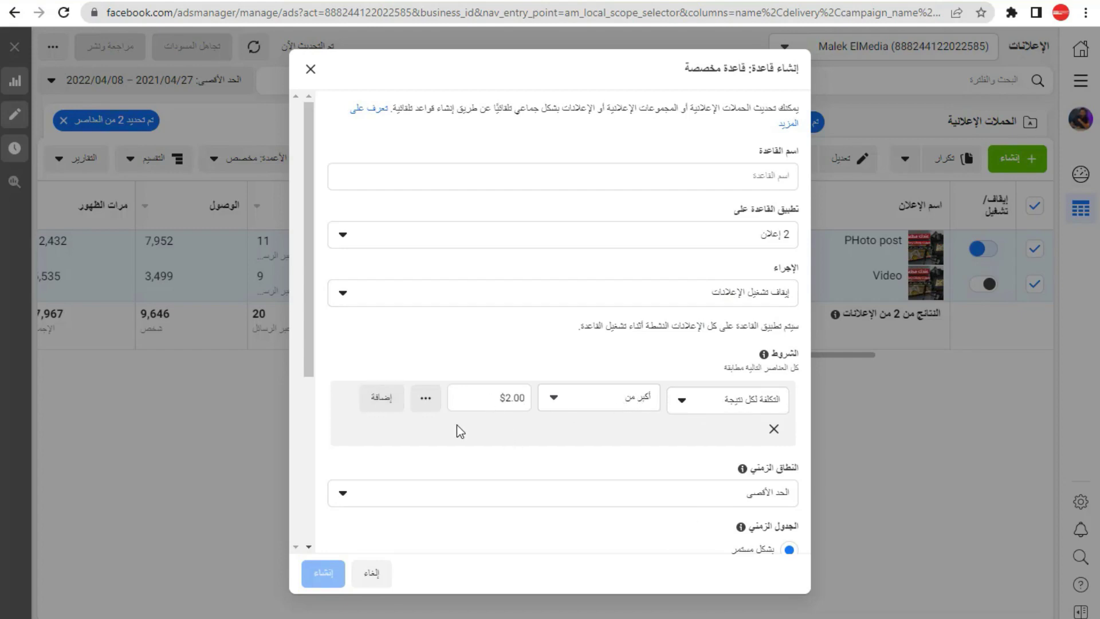
left_click(426, 398)
scroll(670, 478, "down", 3)
left_click(624, 481)
left_click(625, 455)
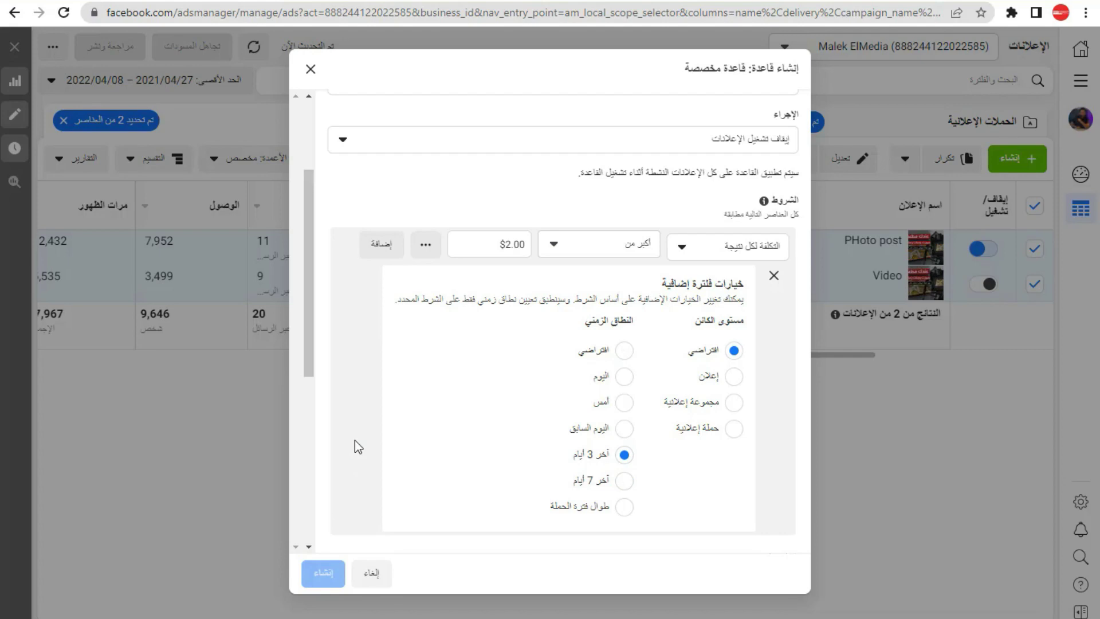
left_click(382, 244)
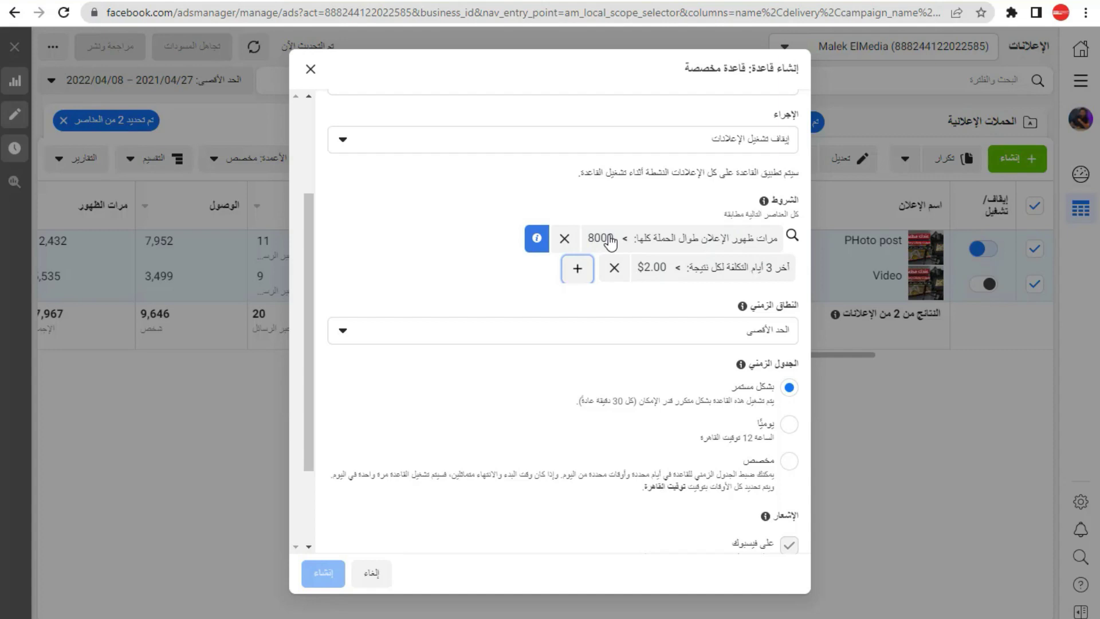
scroll(704, 274, "up", 3)
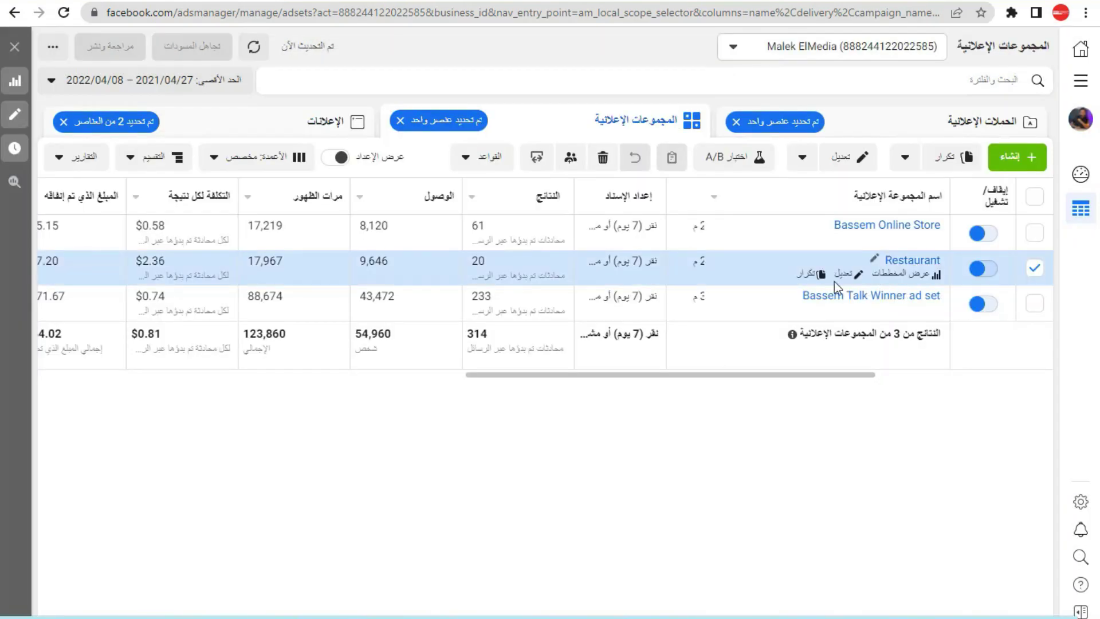
Step: Start a custom rule for the Restaurant ad set, keeping it applied to that 1 ad set
left_click(485, 157)
left_click(469, 197)
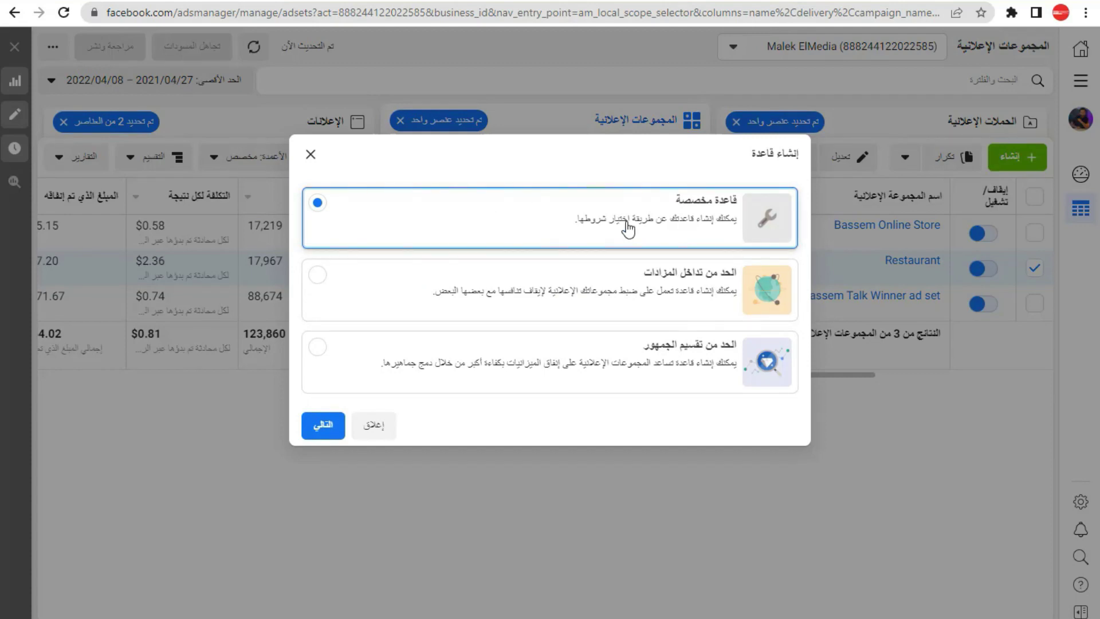
left_click(339, 425)
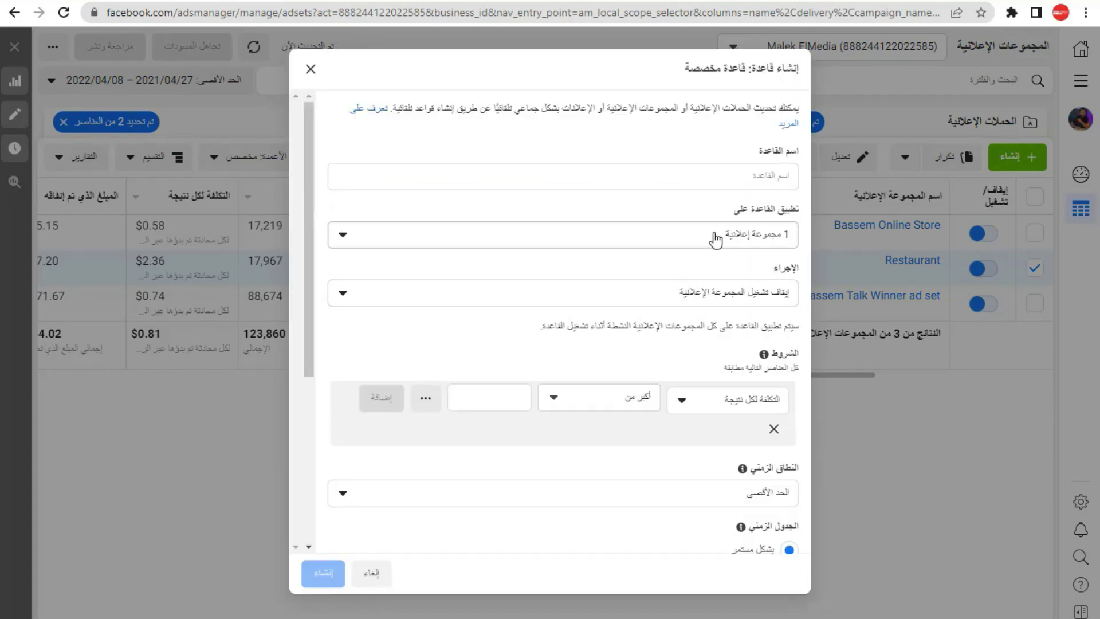
left_click(692, 245)
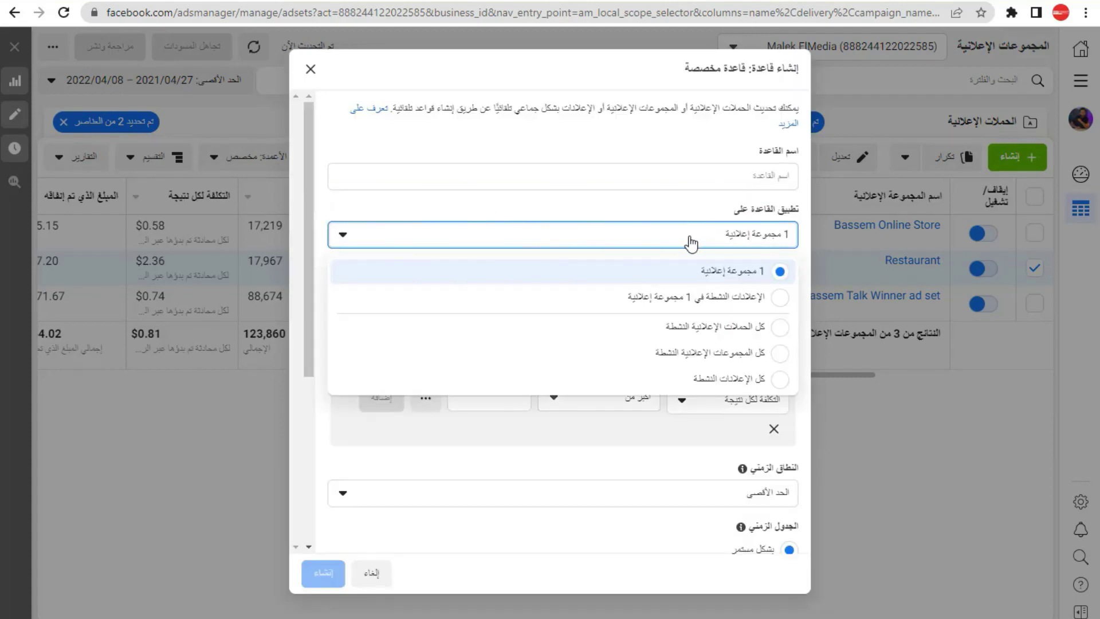
left_click(736, 271)
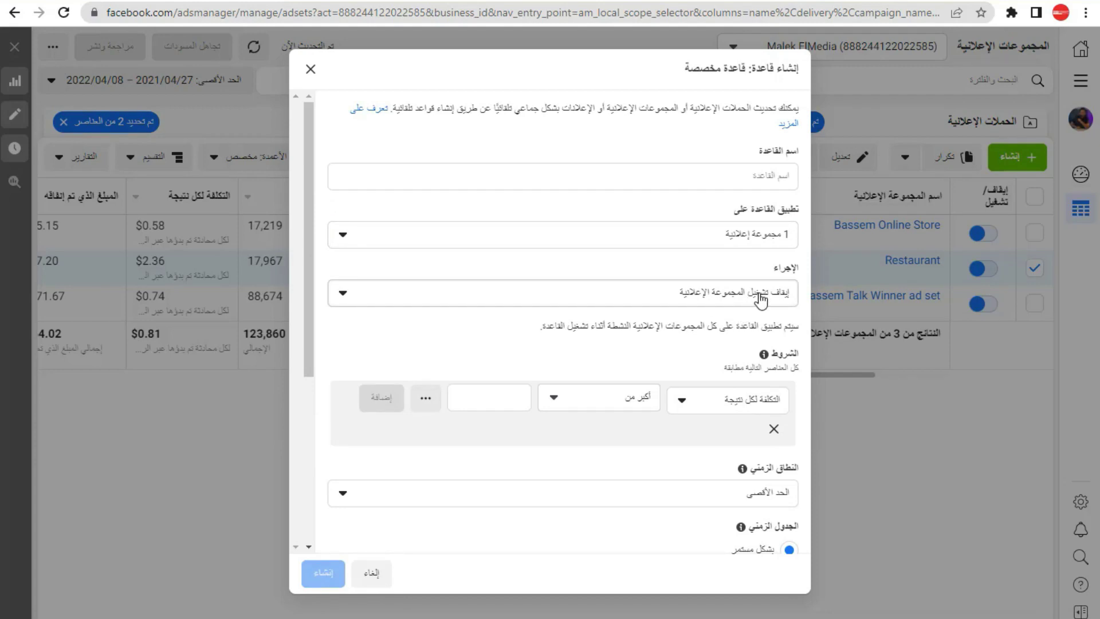
Step: Set the rule's action to increase the lifetime budget by 25%
left_click(761, 299)
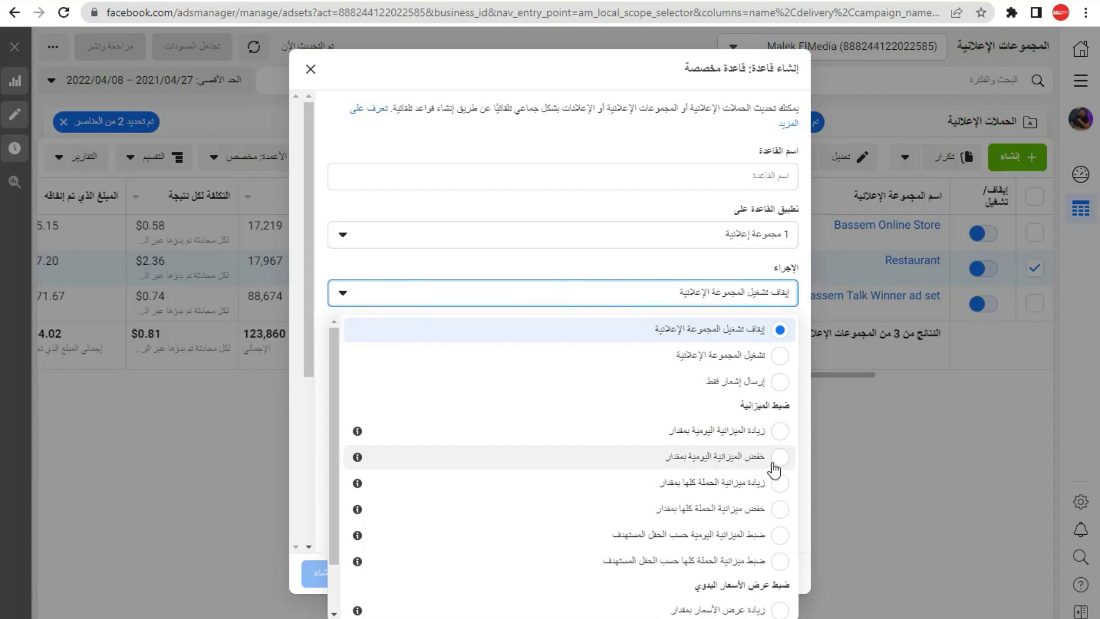
left_click(716, 490)
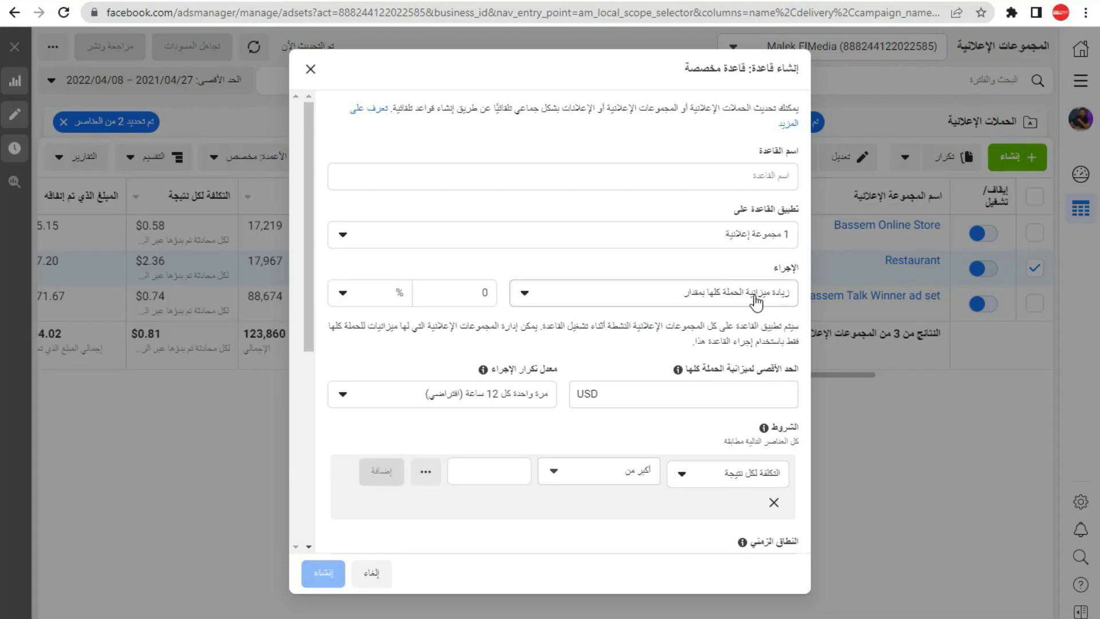
left_click(454, 293)
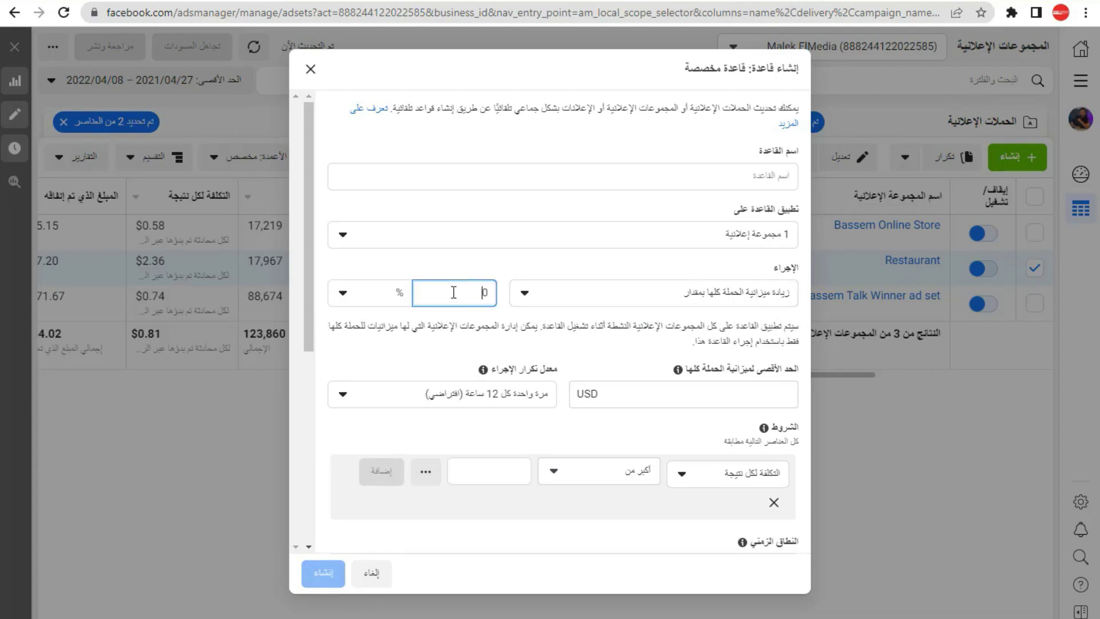
type("25")
left_click(422, 355)
Step: Set the rule's maximum lifetime budget to $300.00 and its action frequency to once a week
left_click(672, 393)
type("300")
left_click(626, 364)
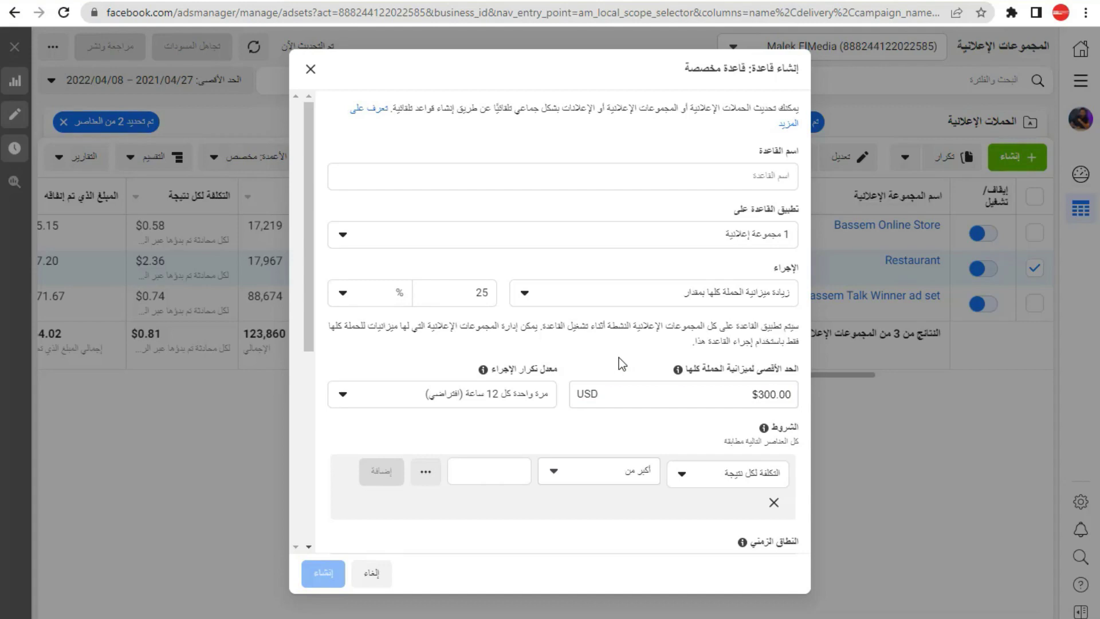
left_click(519, 399)
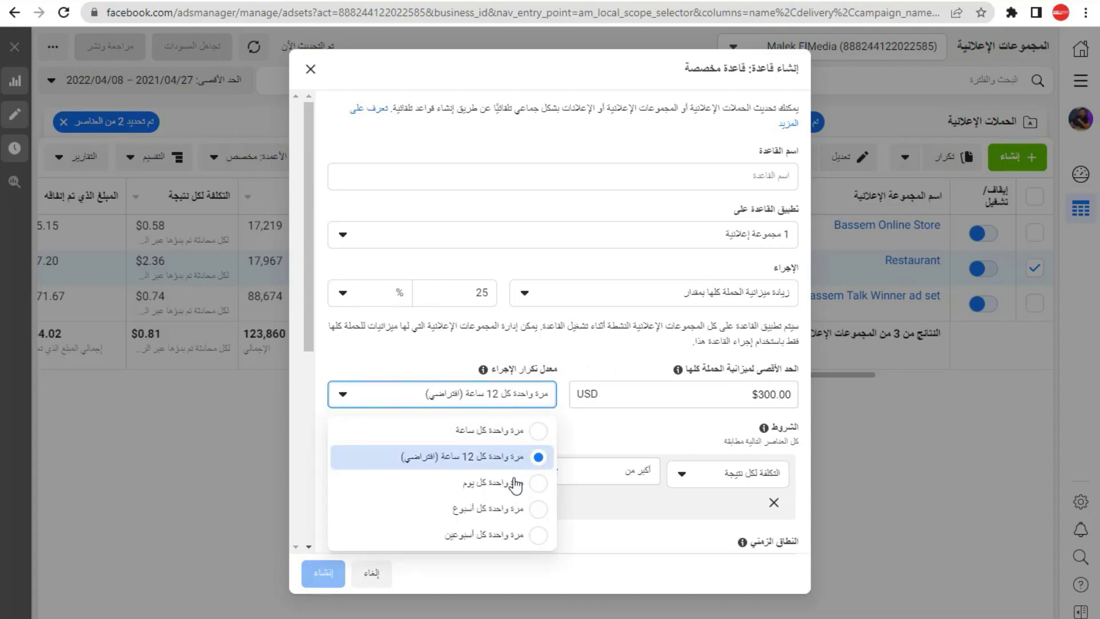
left_click(516, 508)
scroll(577, 456, "down", 1)
scroll(608, 221, "up", 1)
Step: Name the rule "scale" and cancel its creation
left_click(640, 172)
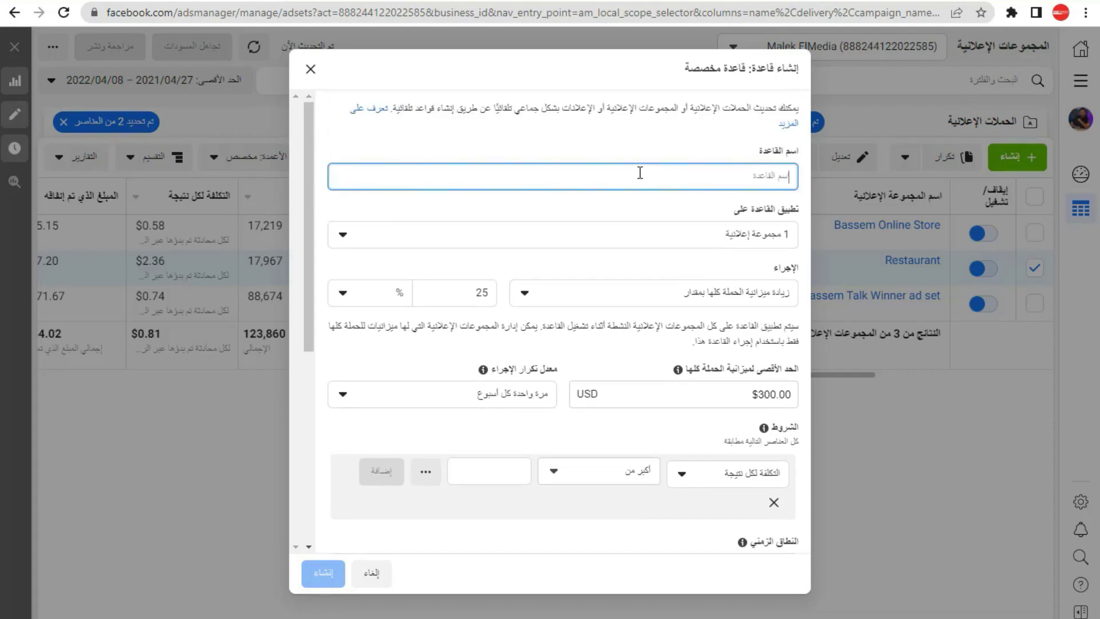
type("scale")
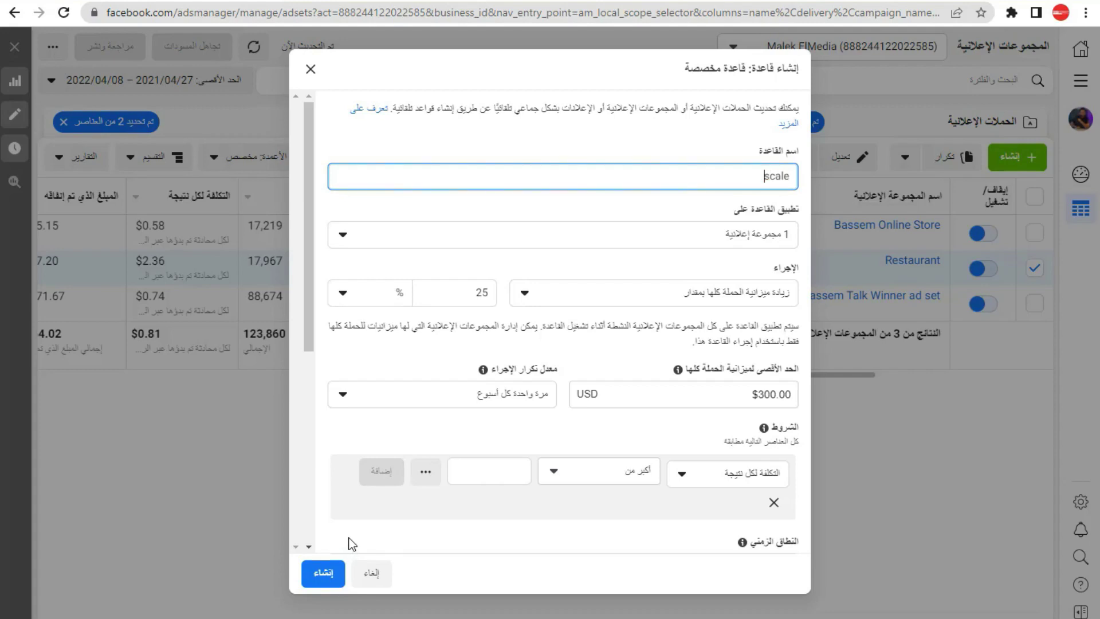
left_click(371, 573)
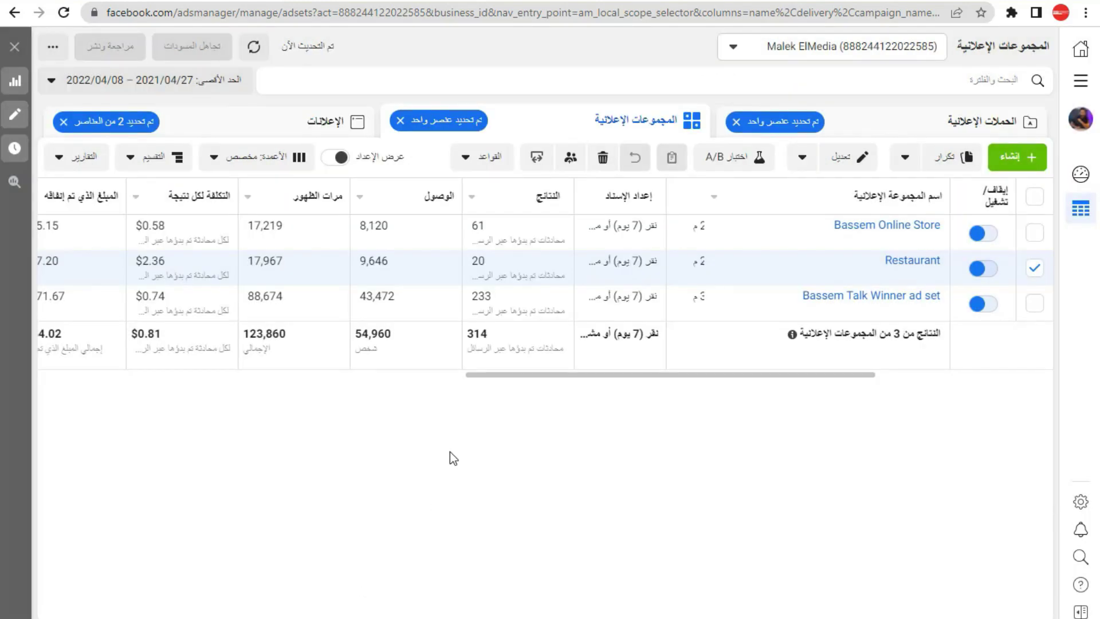